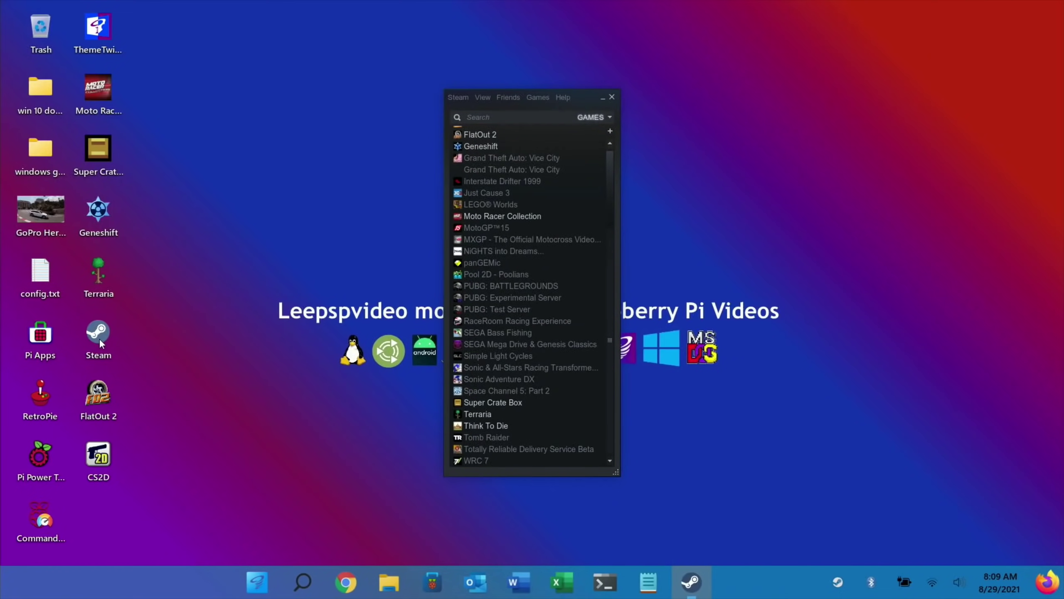
Look through the Steam games list to see which titles are installed and which are not.
scroll(535, 161, up, 2)
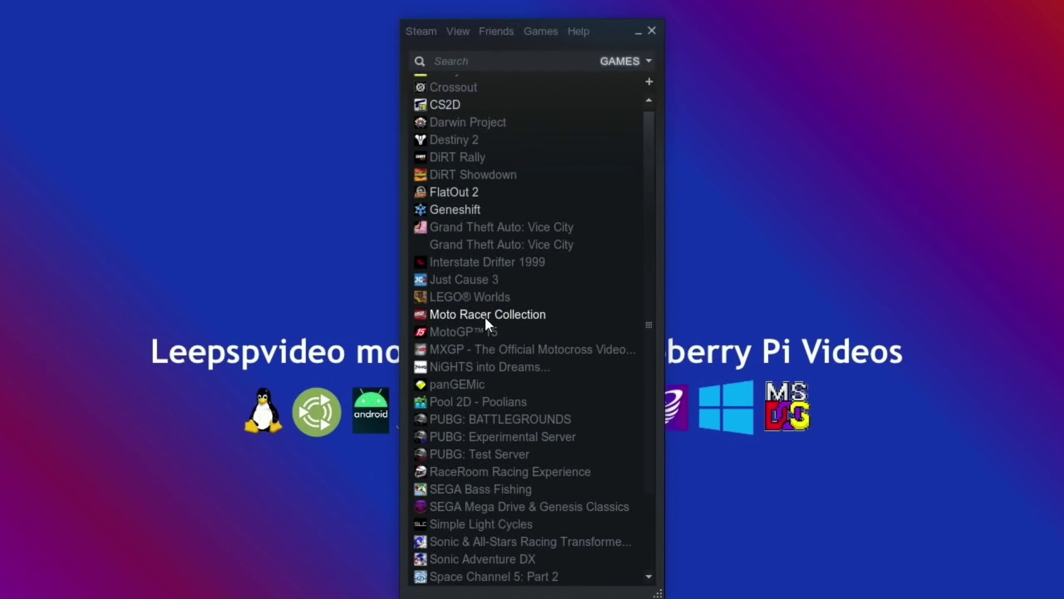
scroll(486, 318, up, 2)
scroll(486, 317, down, 3)
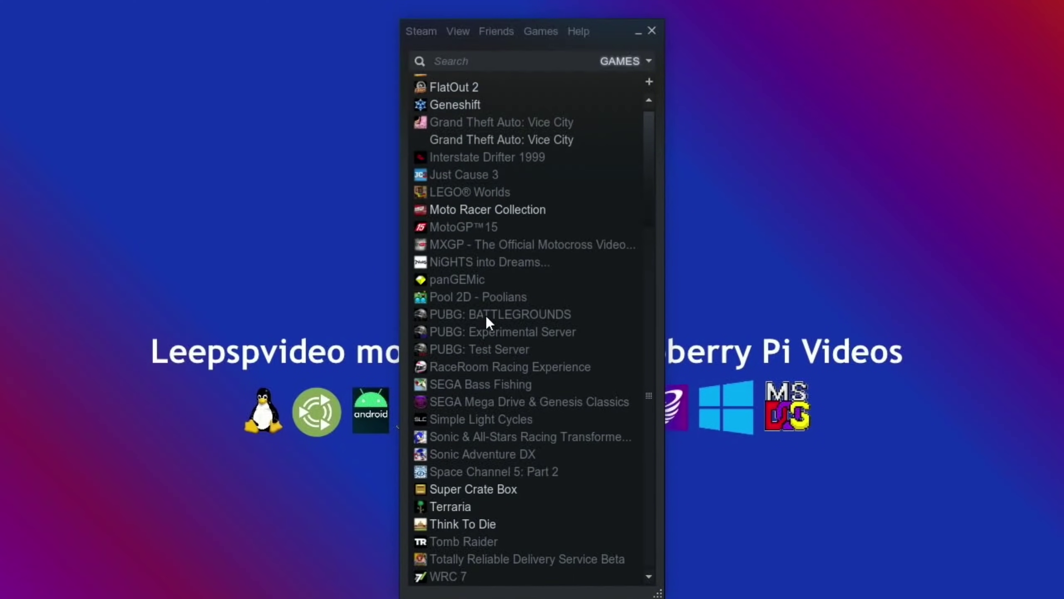
scroll(486, 314, up, 3)
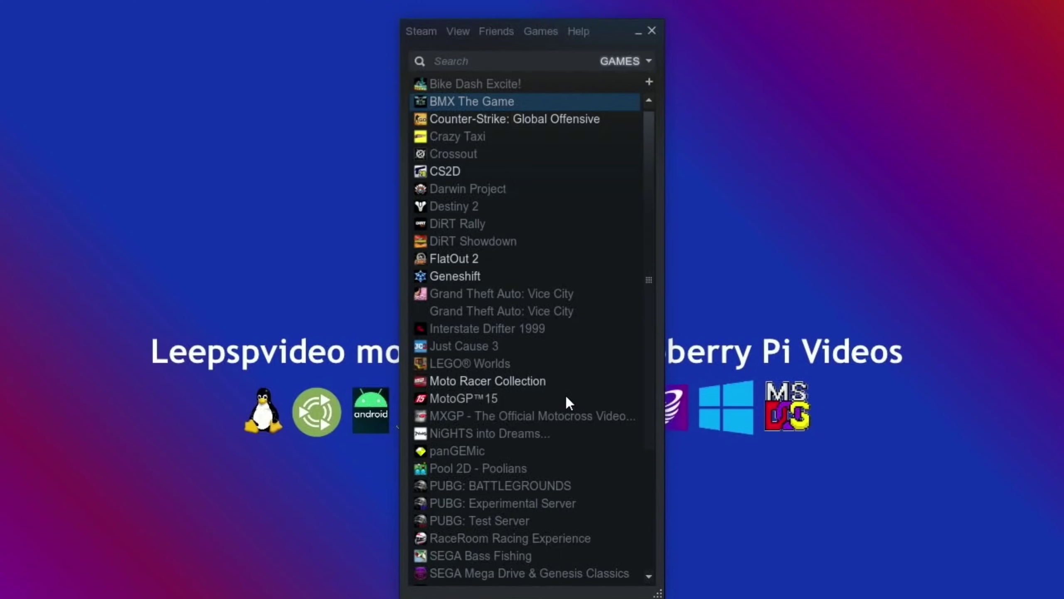
scroll(566, 393, down, 3)
scroll(565, 394, up, 3)
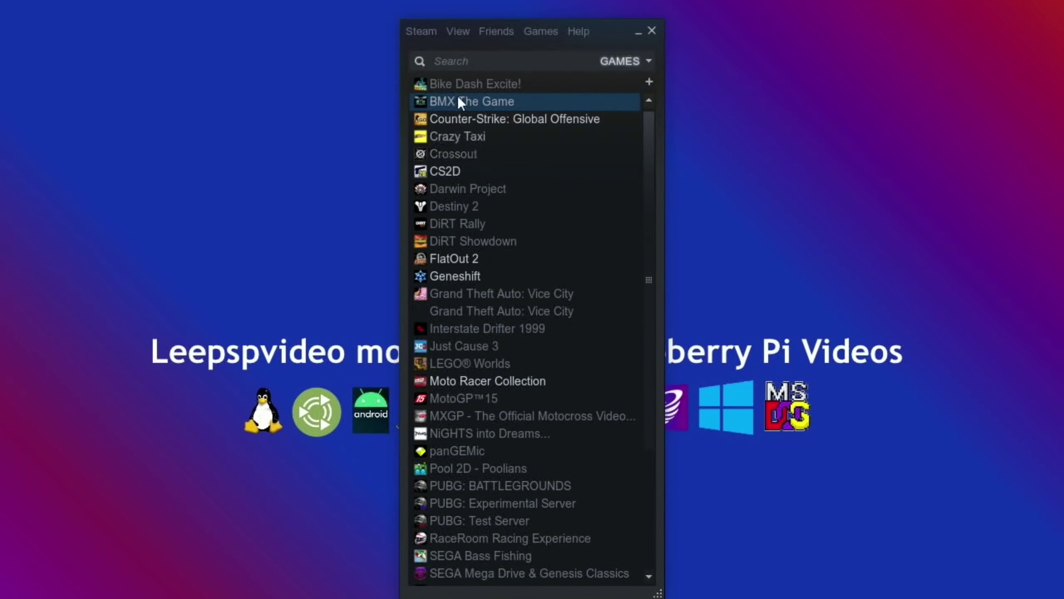
Switch Steam to Large Mode to view the library page, and return it to Small Mode.
click(459, 34)
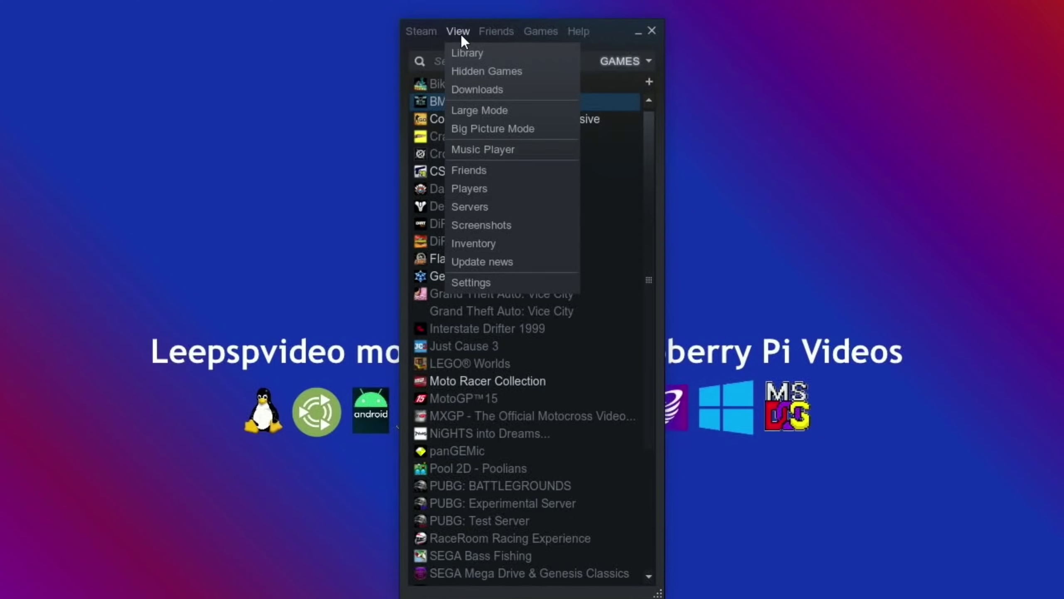
click(469, 110)
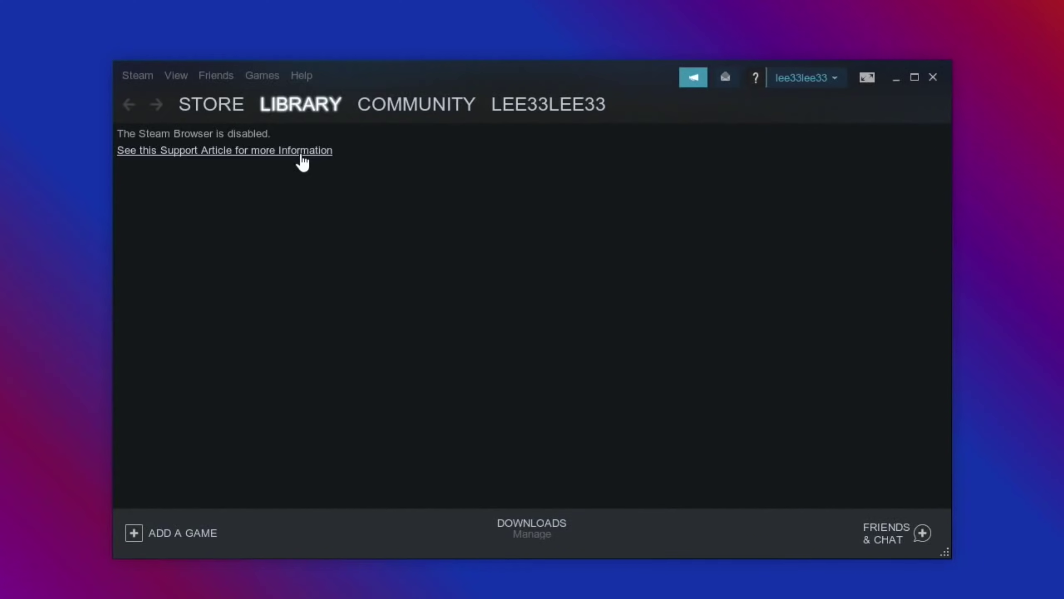
click(172, 76)
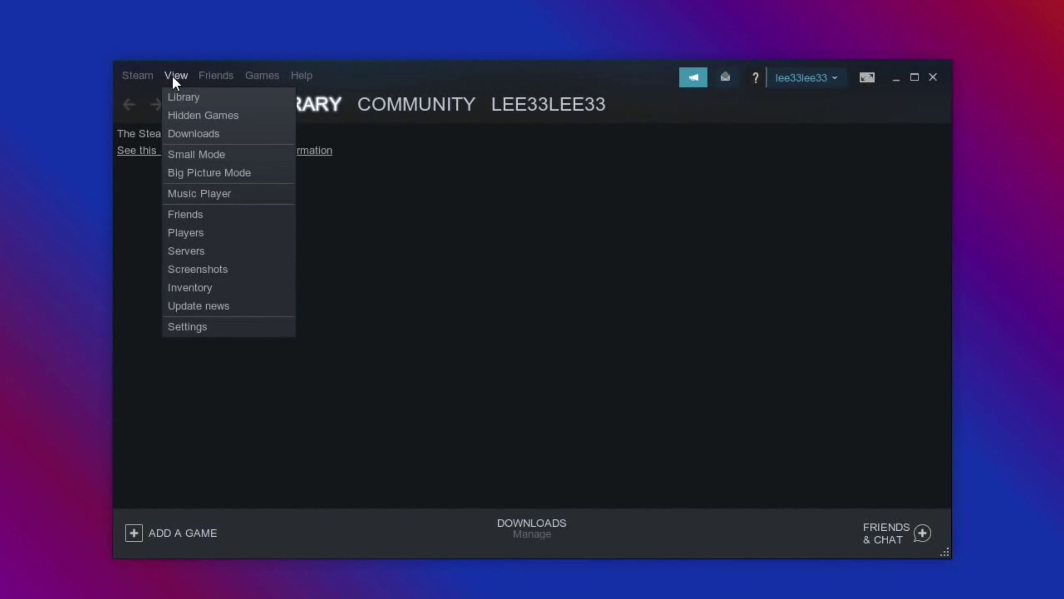
click(203, 153)
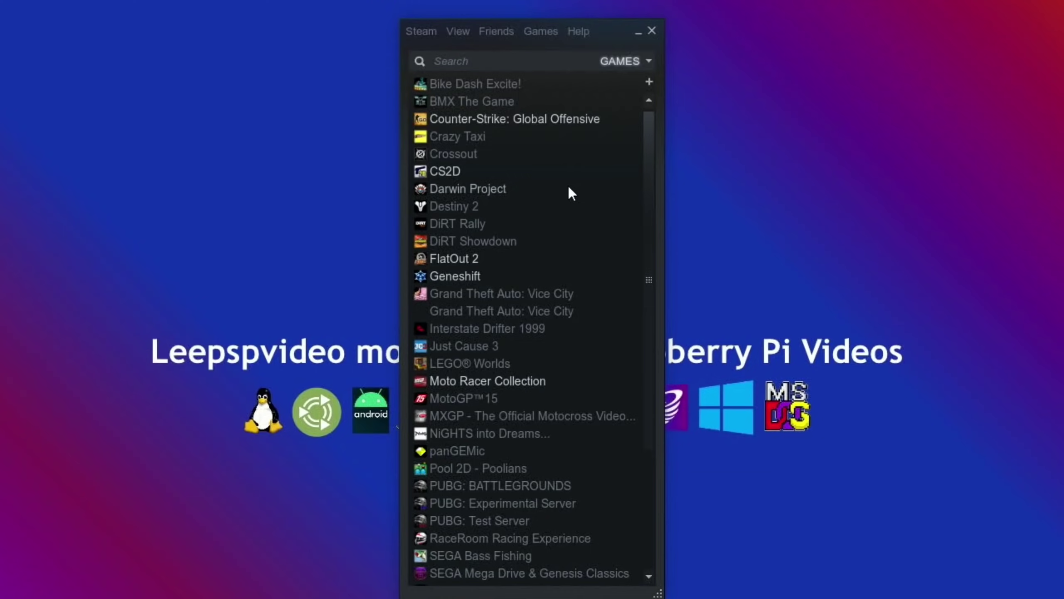
Review the compact games list again and check the options available for BMX The Game.
scroll(567, 184, down, 3)
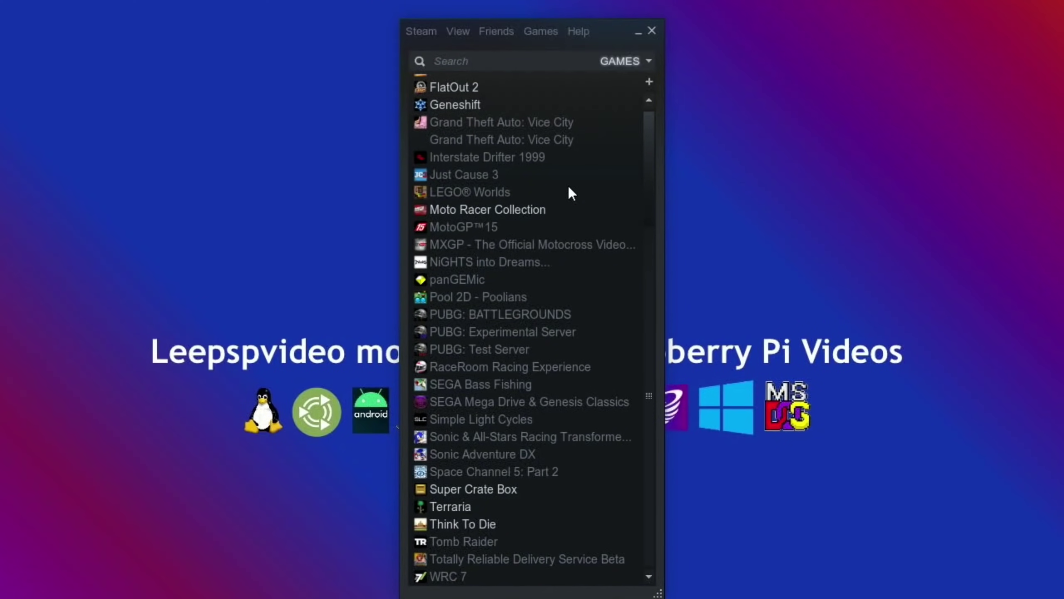
scroll(569, 188, up, 3)
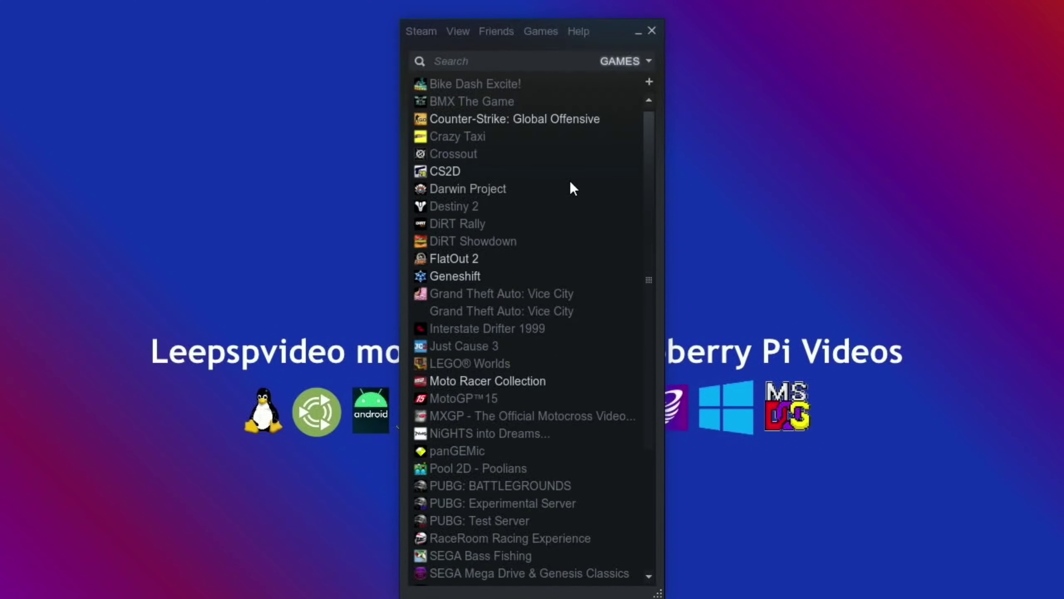
scroll(571, 182, down, 3)
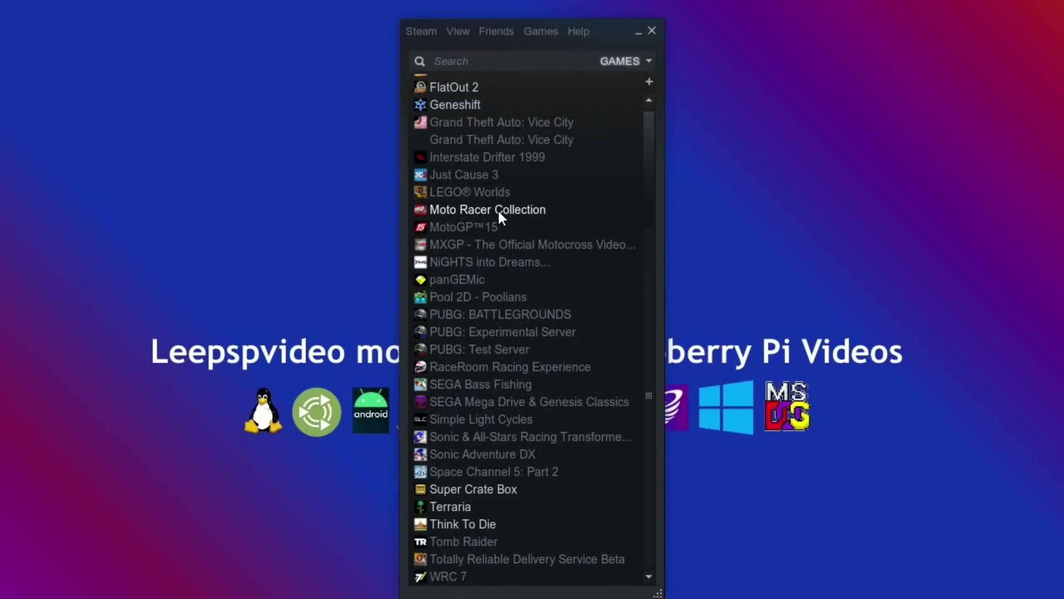
scroll(499, 211, up, 4)
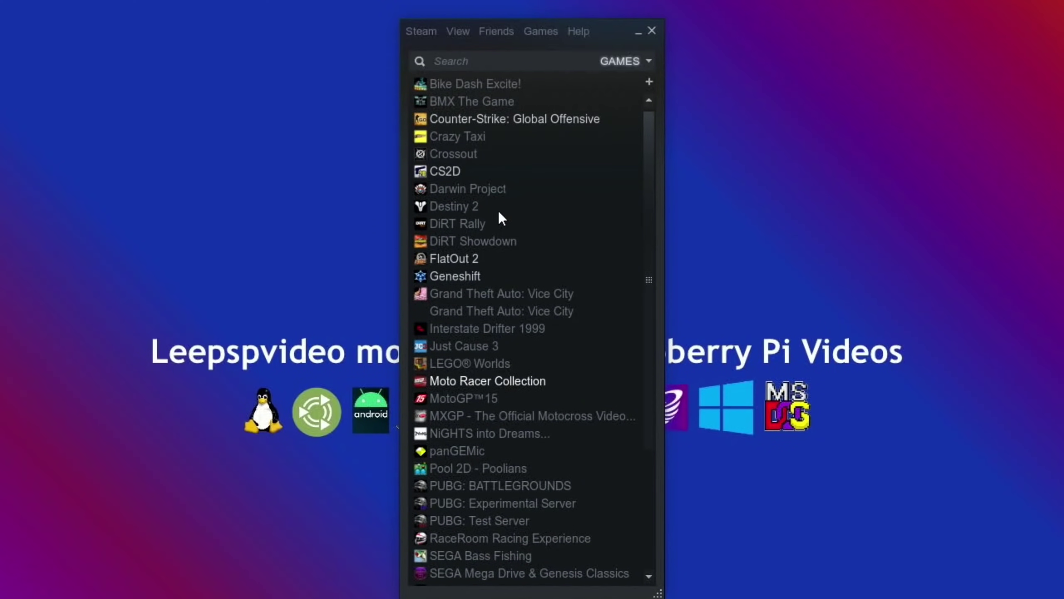
right_click(470, 104)
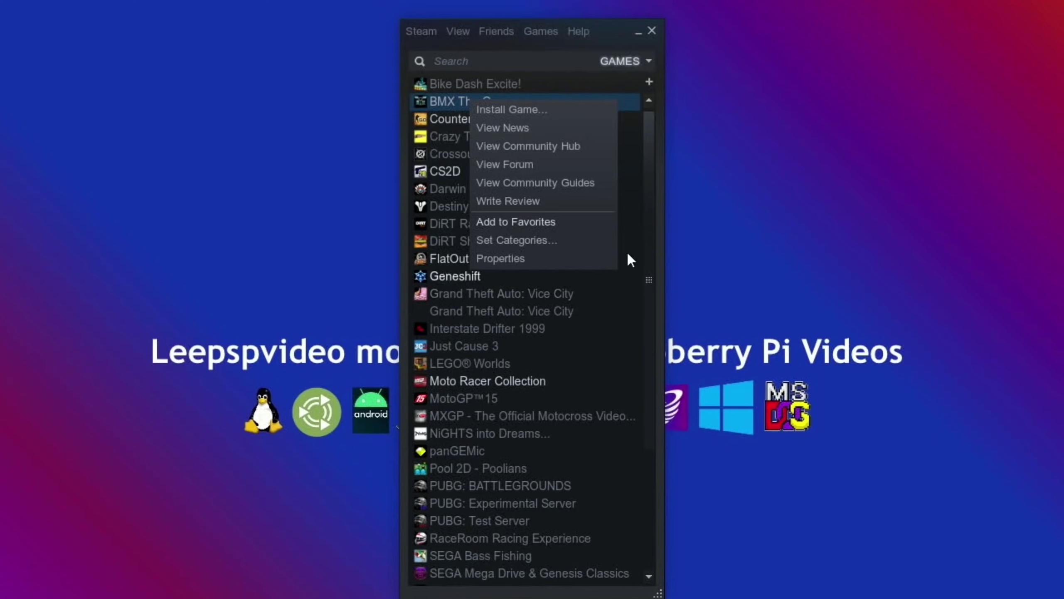
click(580, 136)
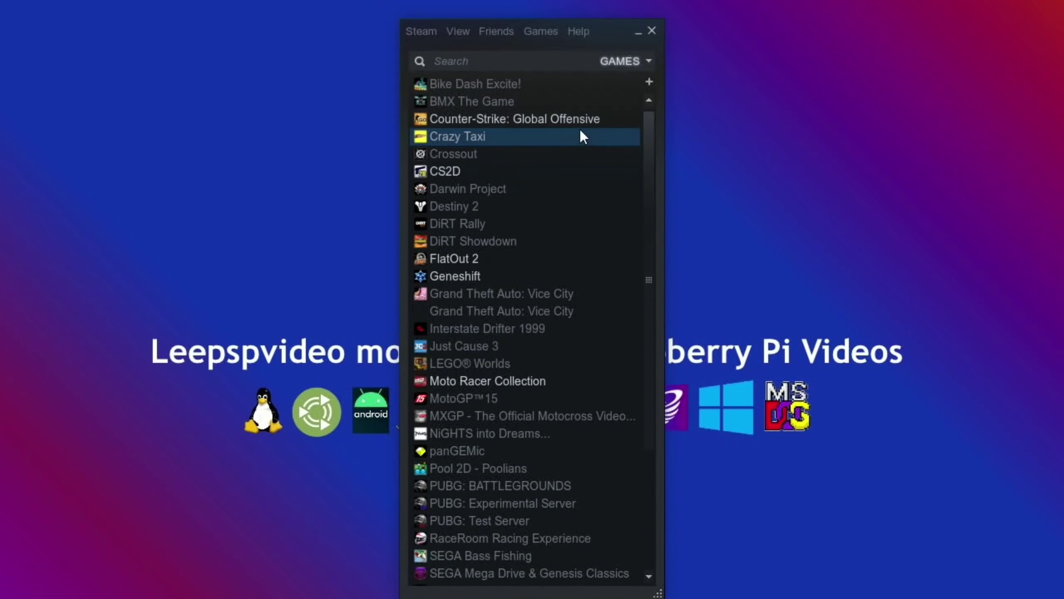
Try to install Crossout from the games list.
right_click(459, 155)
click(482, 162)
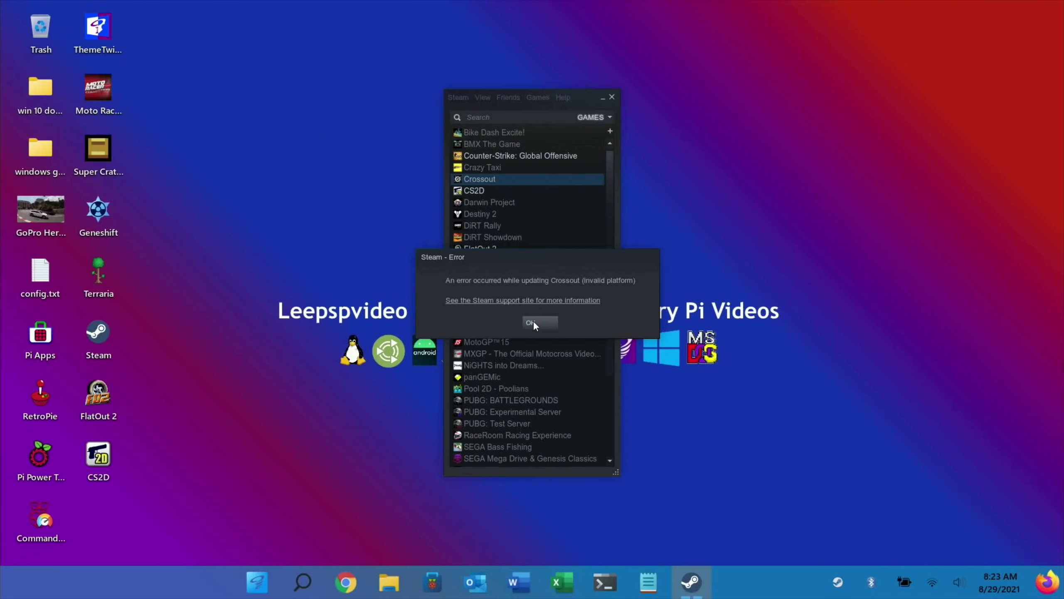
click(532, 321)
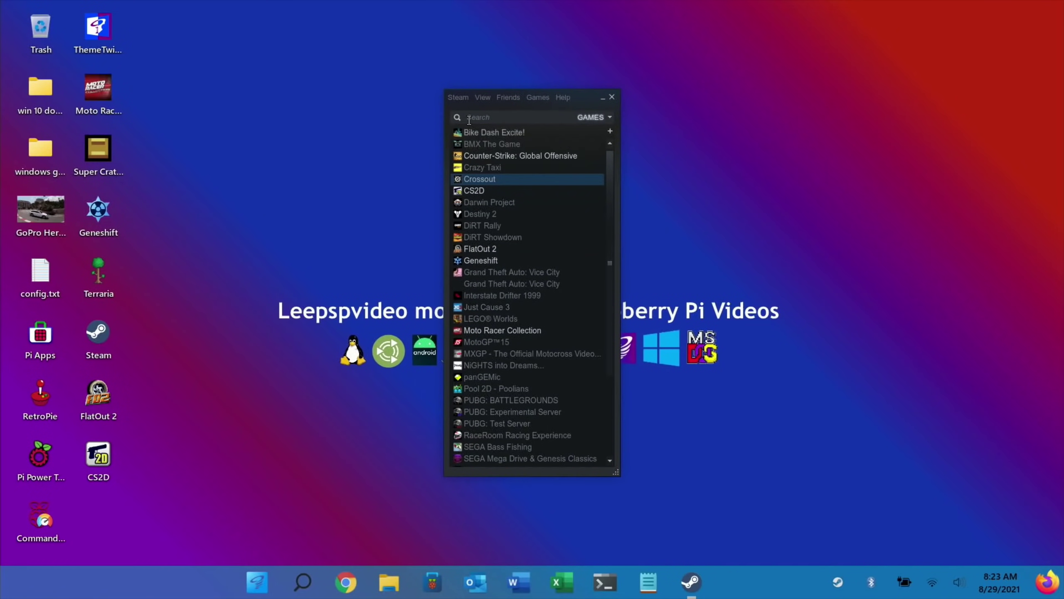
Check the Steam Play compatibility options in Steam's settings and leave without saving.
click(456, 100)
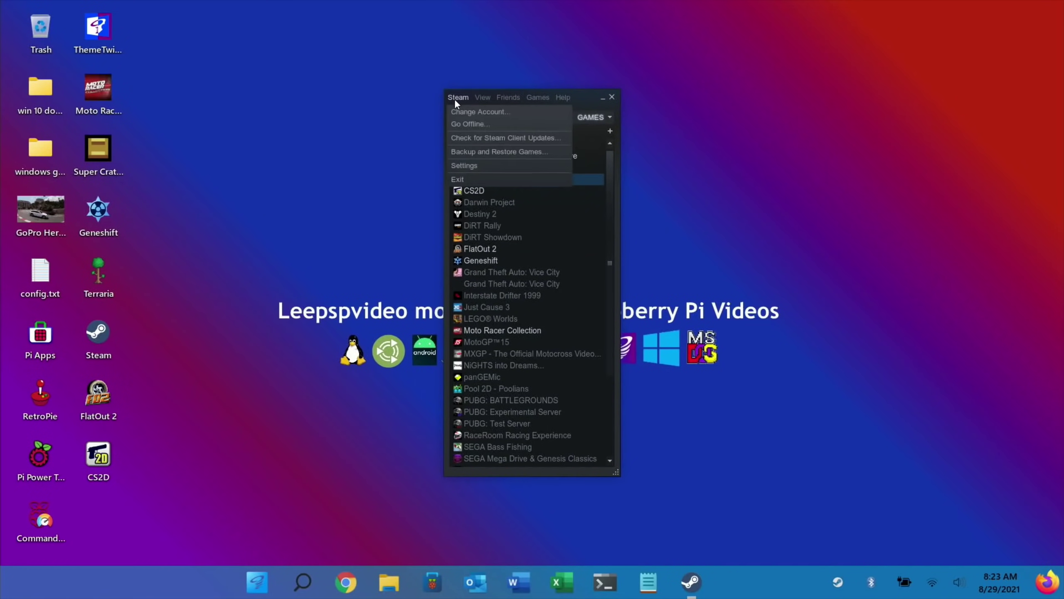
click(466, 162)
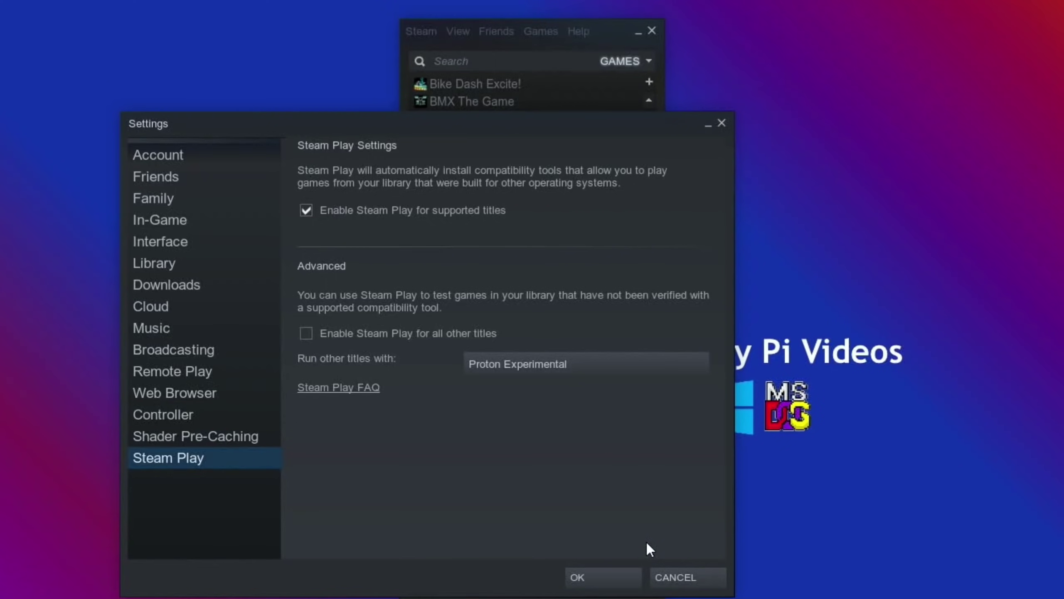
click(670, 577)
Examine Steam's System Information report for the processor, operating system, video card, memory and miscellaneous details.
click(496, 31)
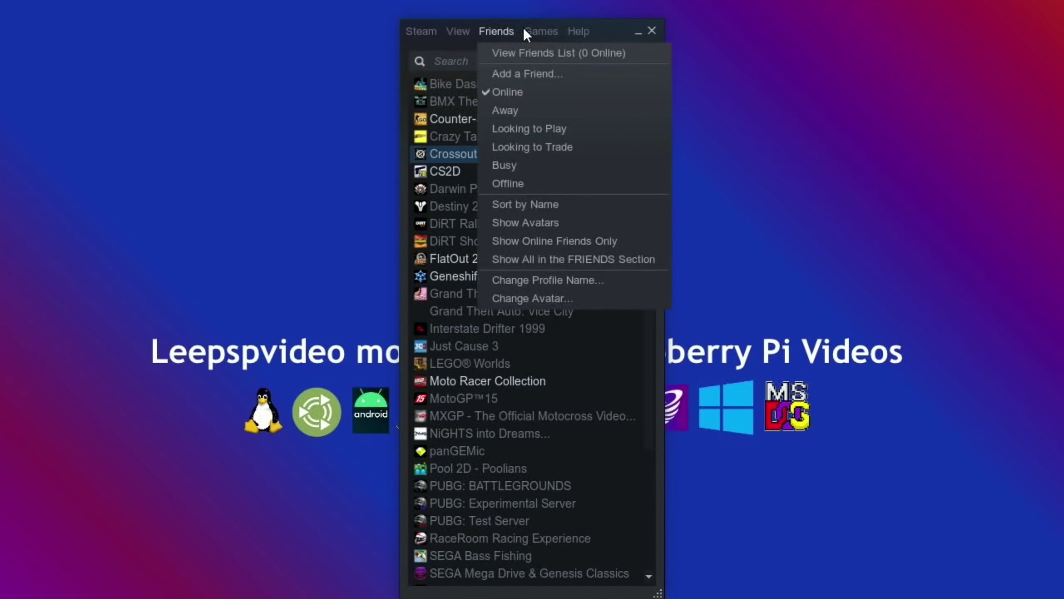
mouse_move(572, 31)
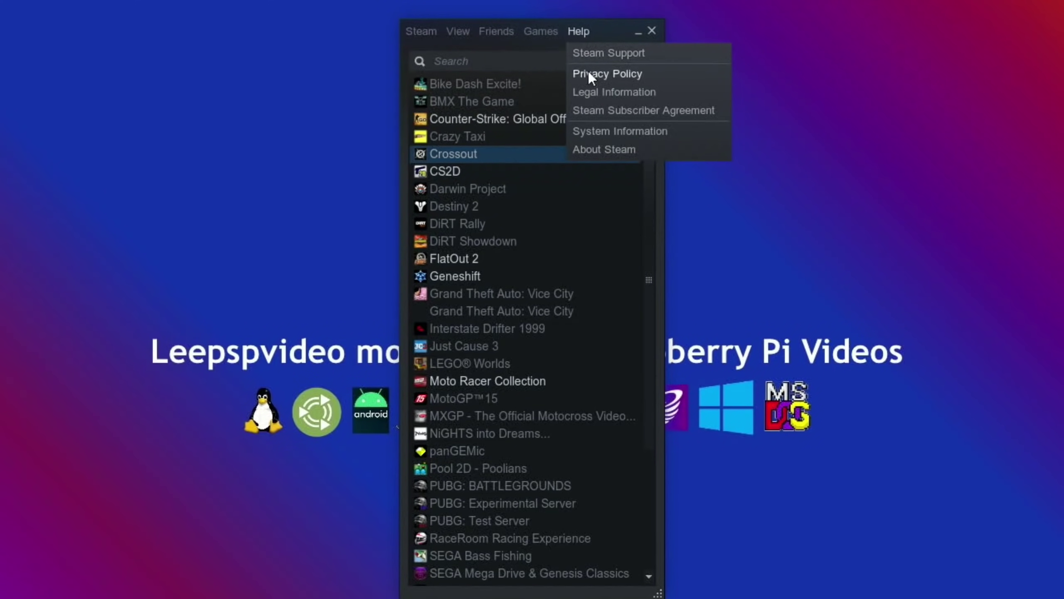
click(597, 126)
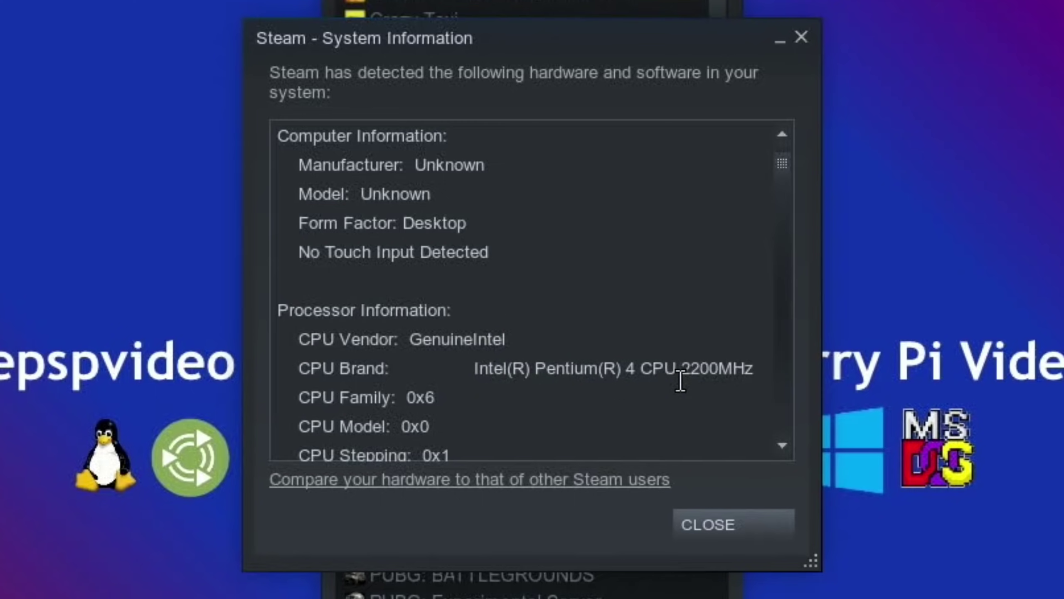
scroll(681, 381, down, 3)
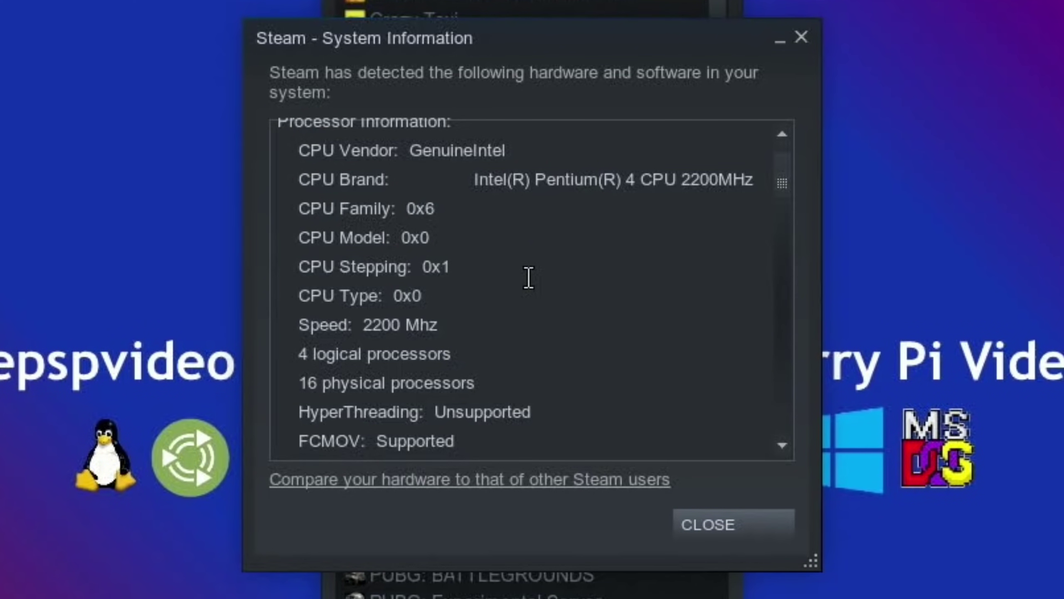
scroll(529, 278, down, 3)
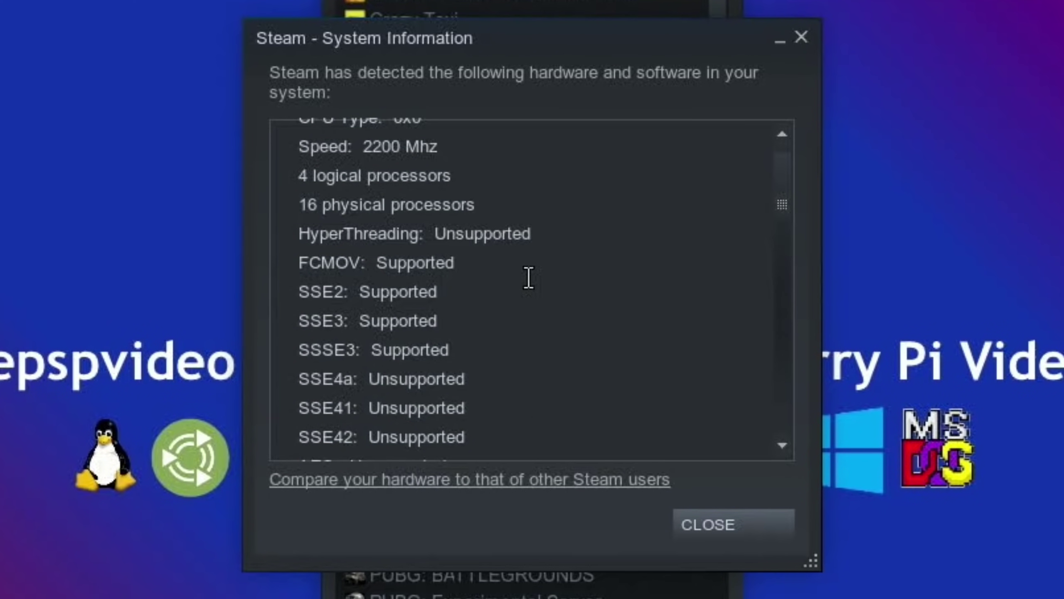
scroll(528, 278, down, 1)
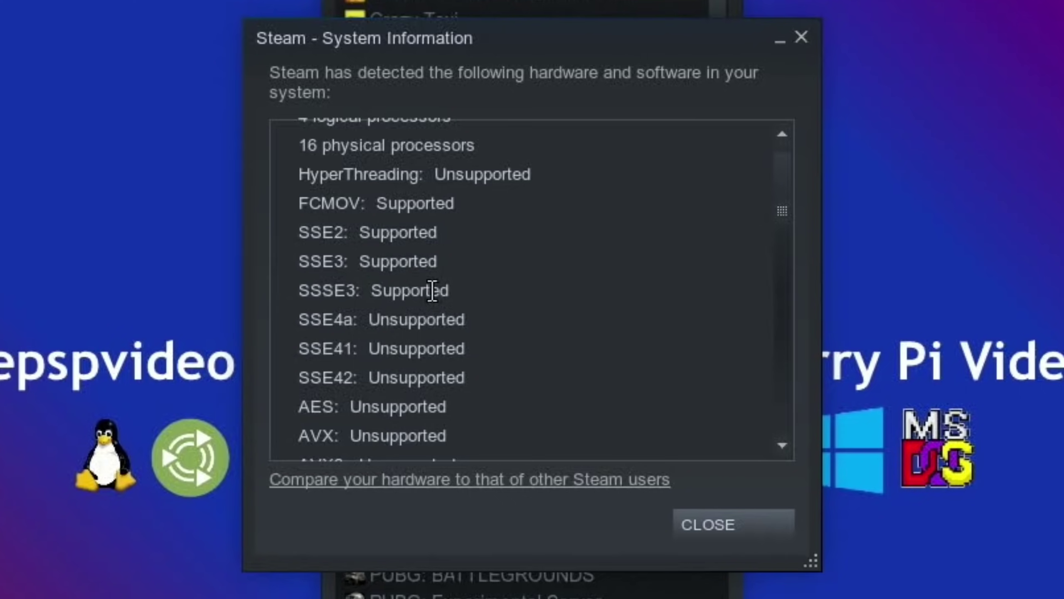
scroll(539, 295, down, 5)
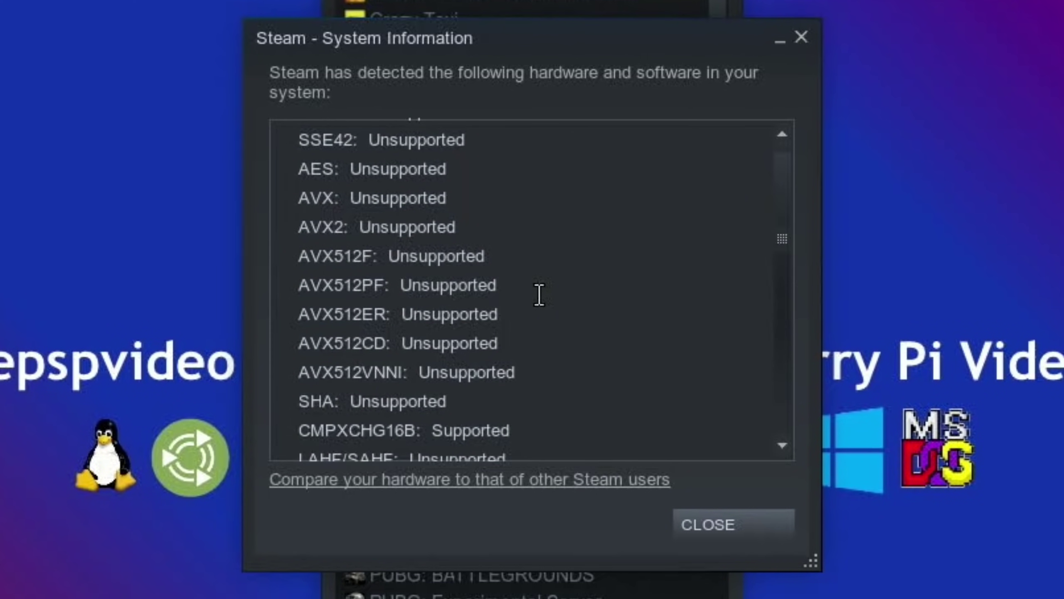
scroll(539, 295, down, 3)
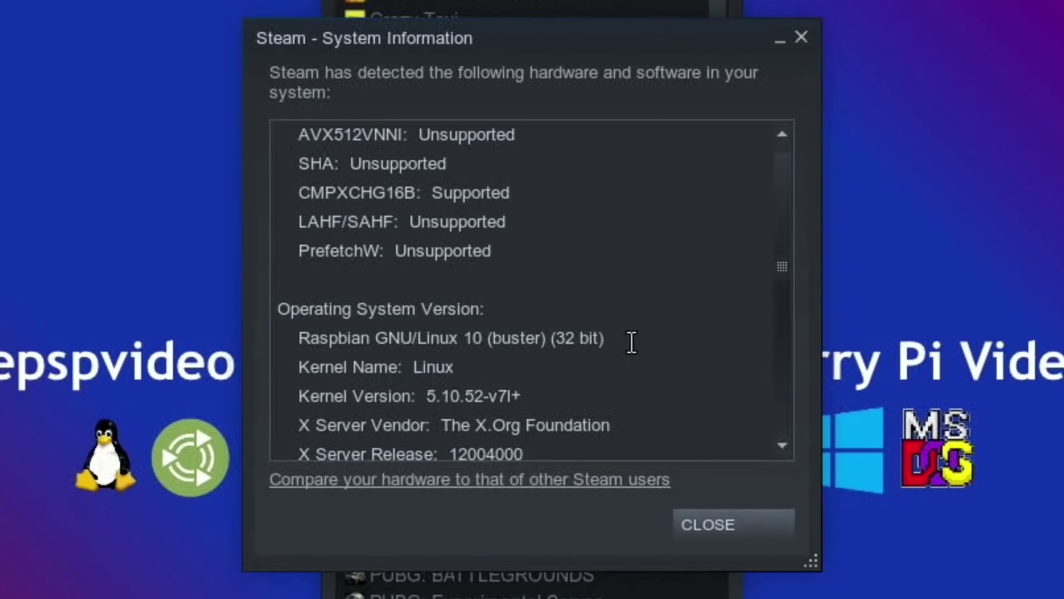
scroll(632, 343, down, 3)
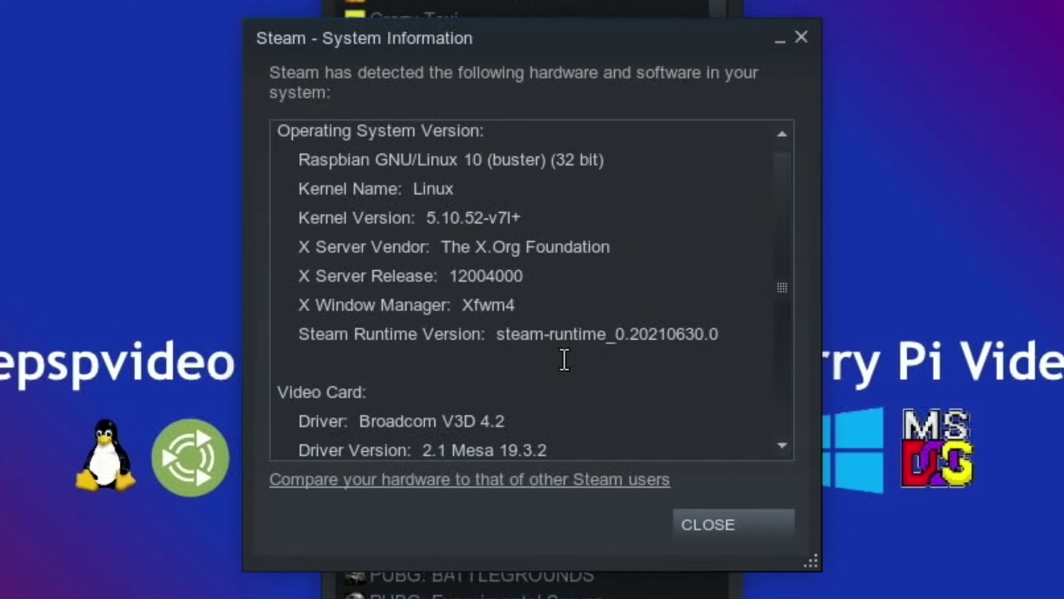
scroll(564, 359, down, 3)
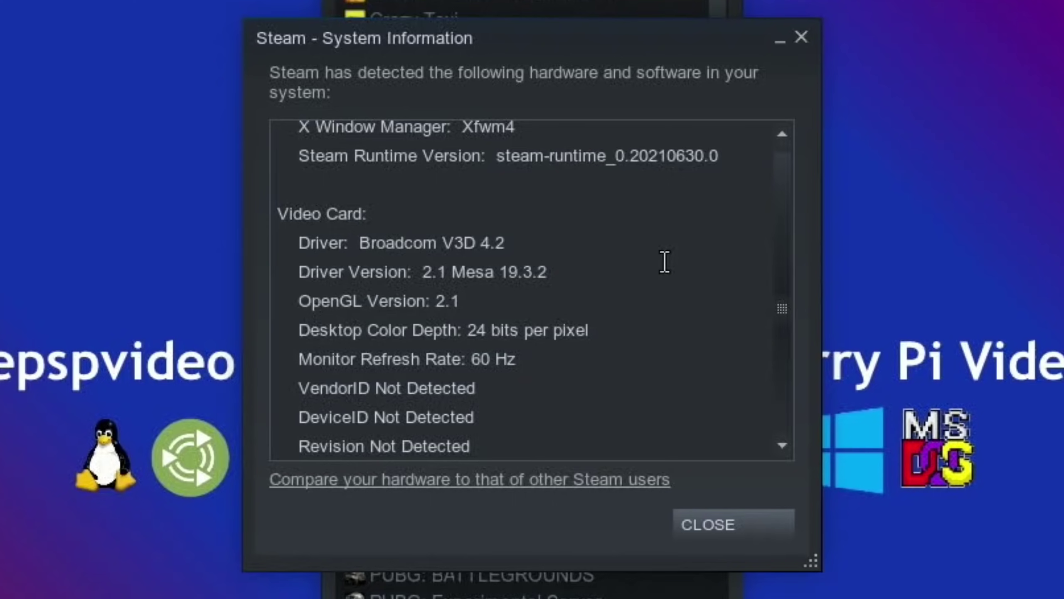
scroll(665, 262, down, 10)
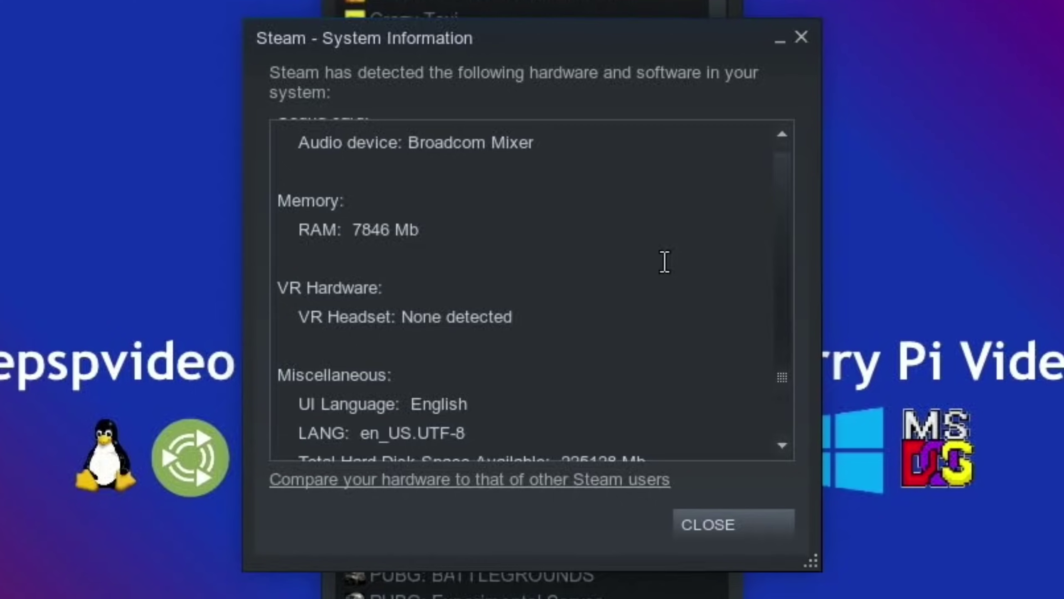
scroll(668, 317, down, 5)
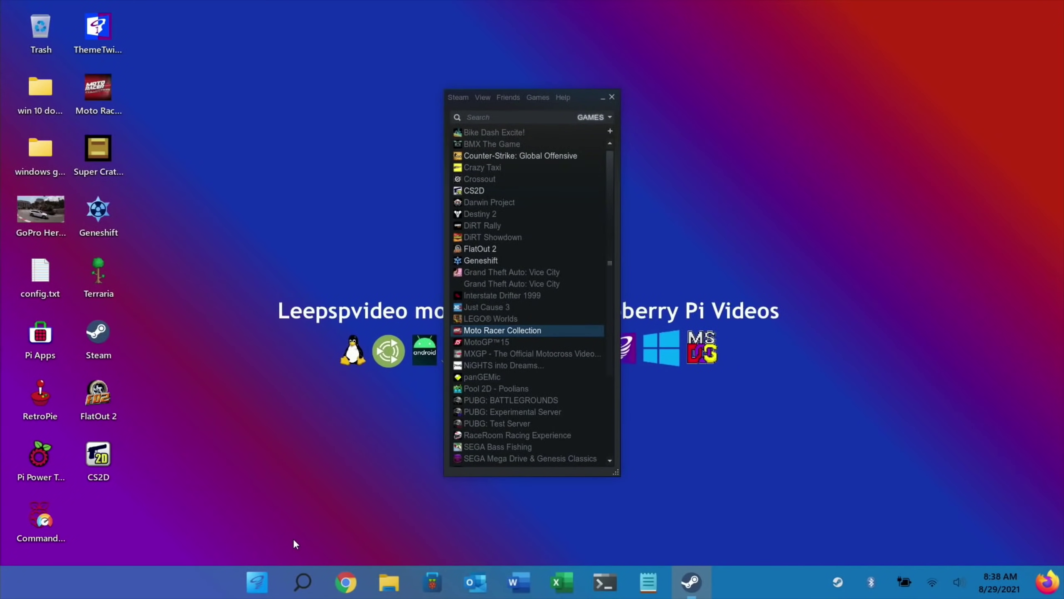
Set the monitor's resolution to 1280x720 in the desktop's Display settings.
key(super)
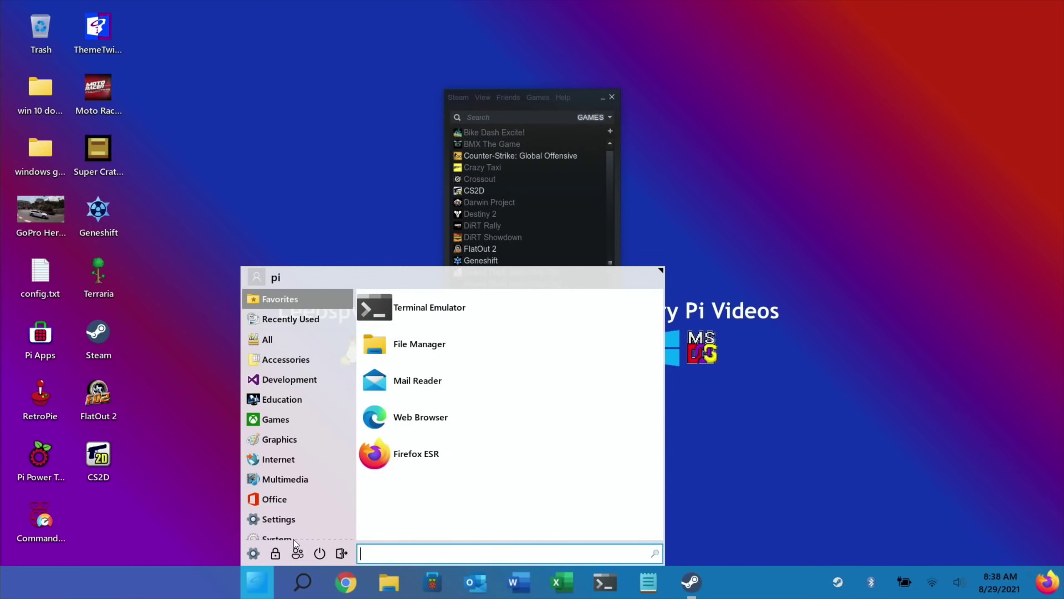
text(setti)
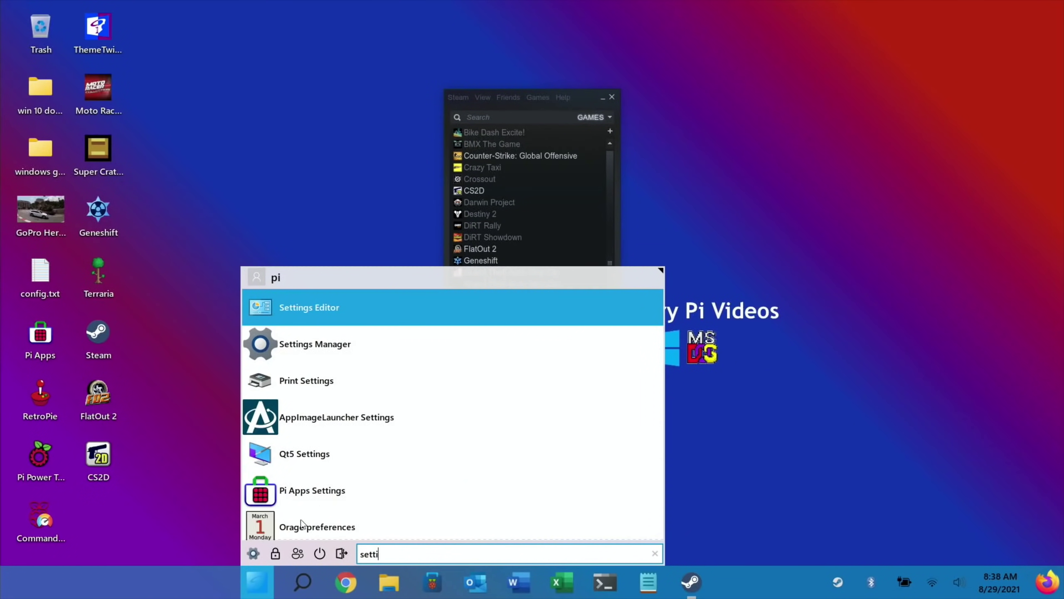
click(323, 356)
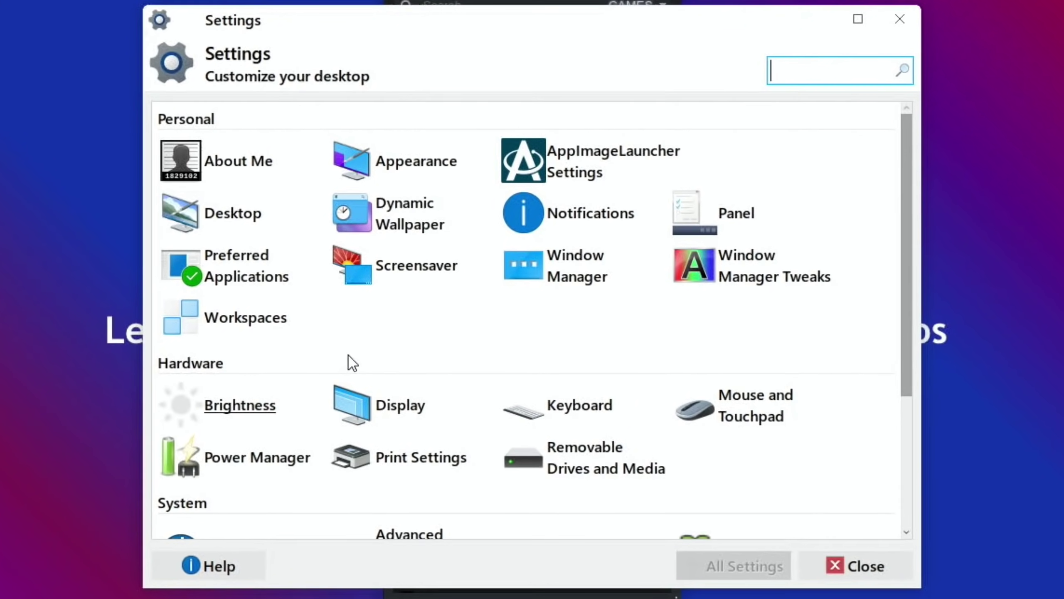
click(424, 363)
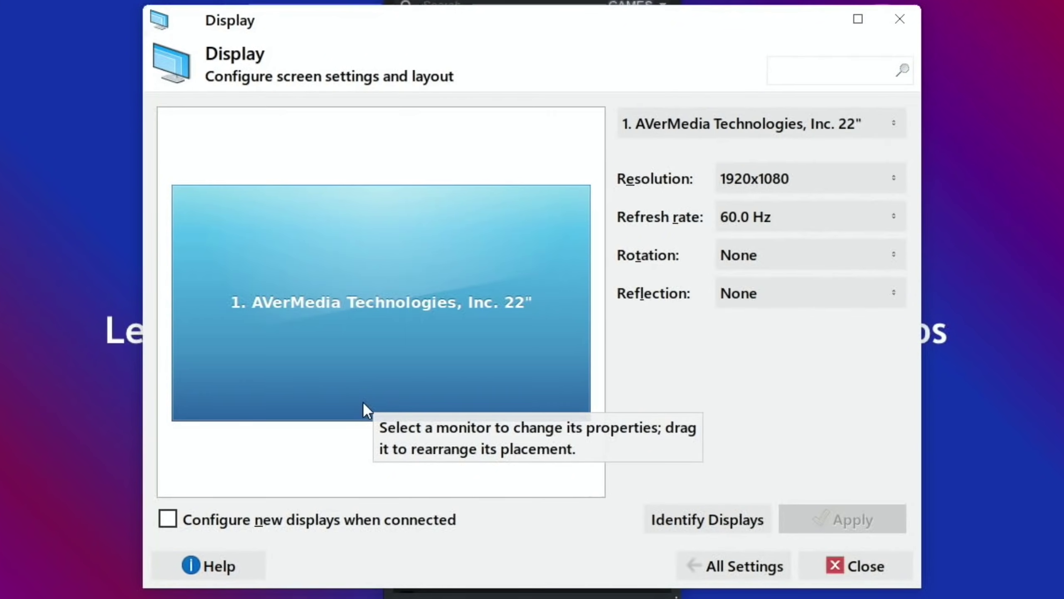
click(756, 186)
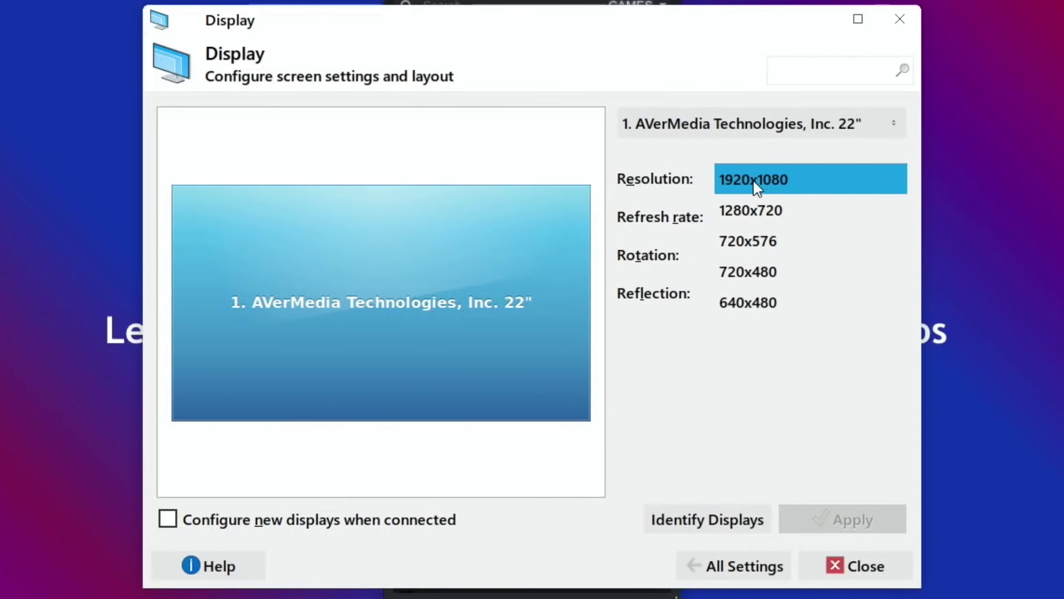
click(762, 210)
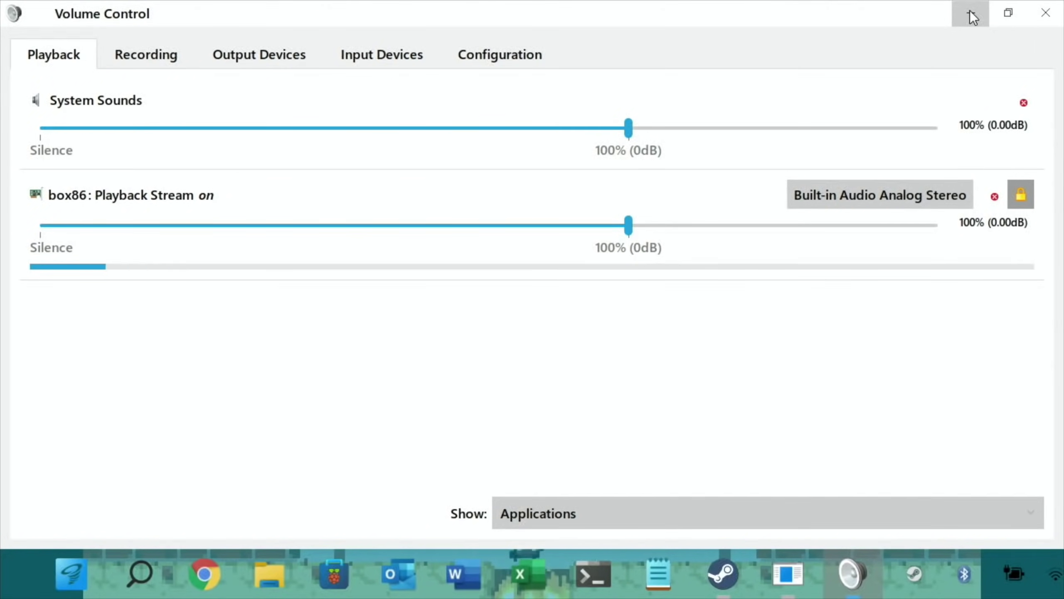
Dismiss the Volume Control window and start a new round of Super Crate Box.
click(1037, 15)
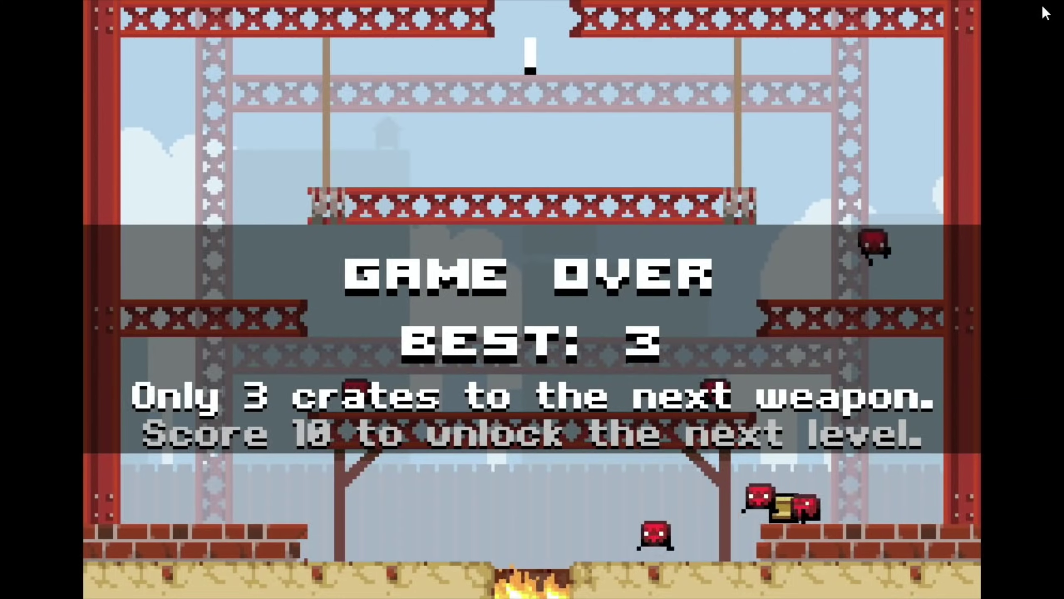
key(x)
key(Right)
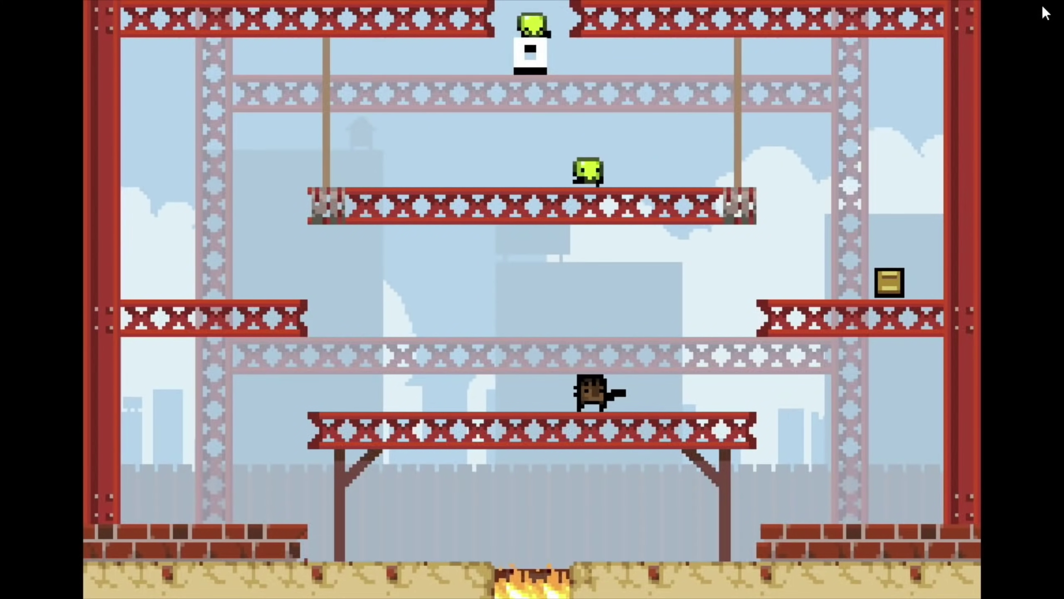
key(Left)
key(Up)
key(Left)
key(Up)
key(Right)
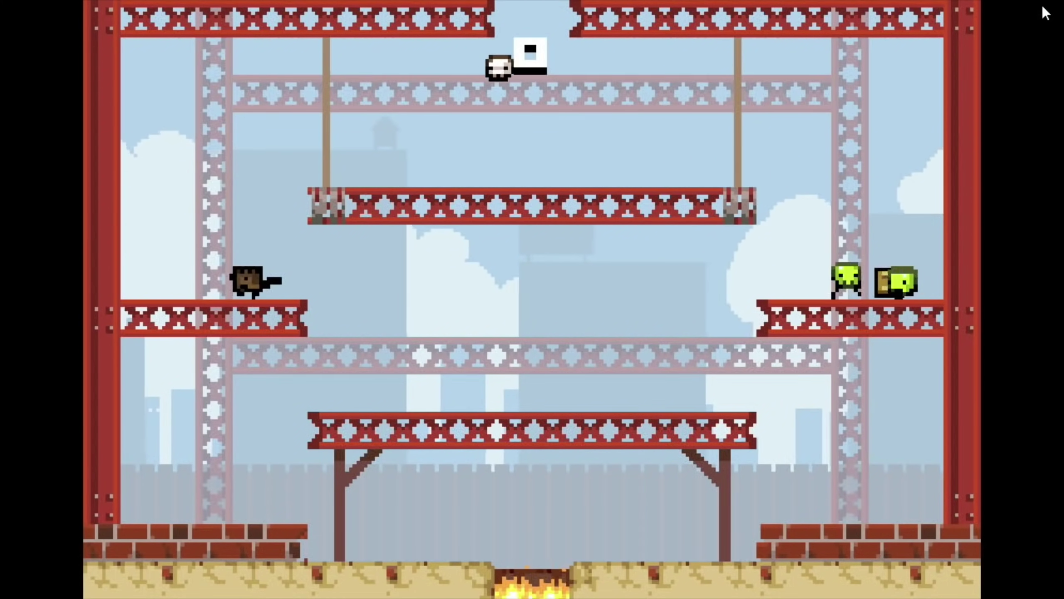
key(Up)
key(x)
key(Up)
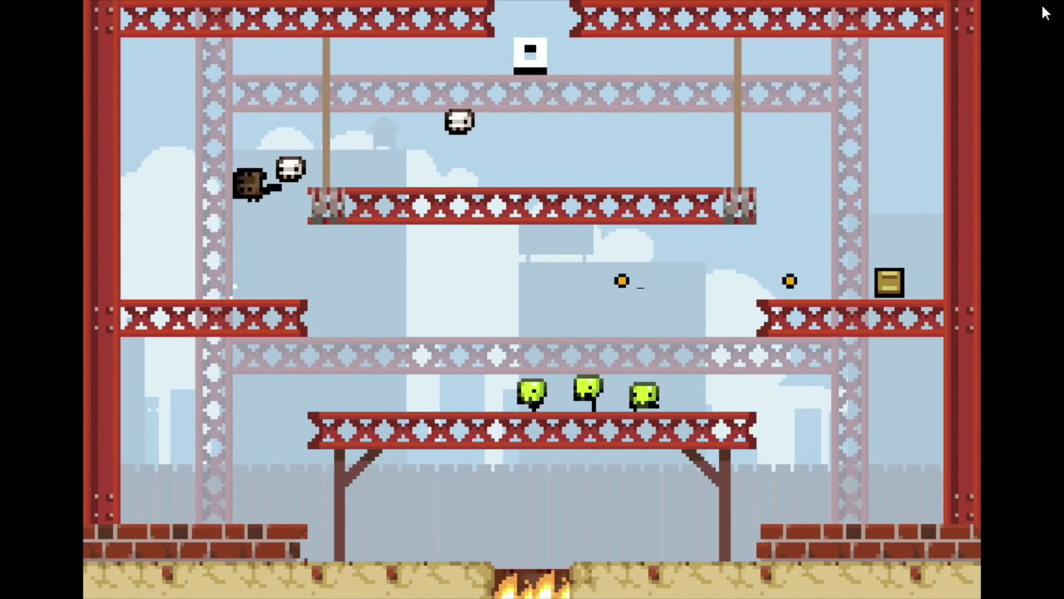
key(Up)
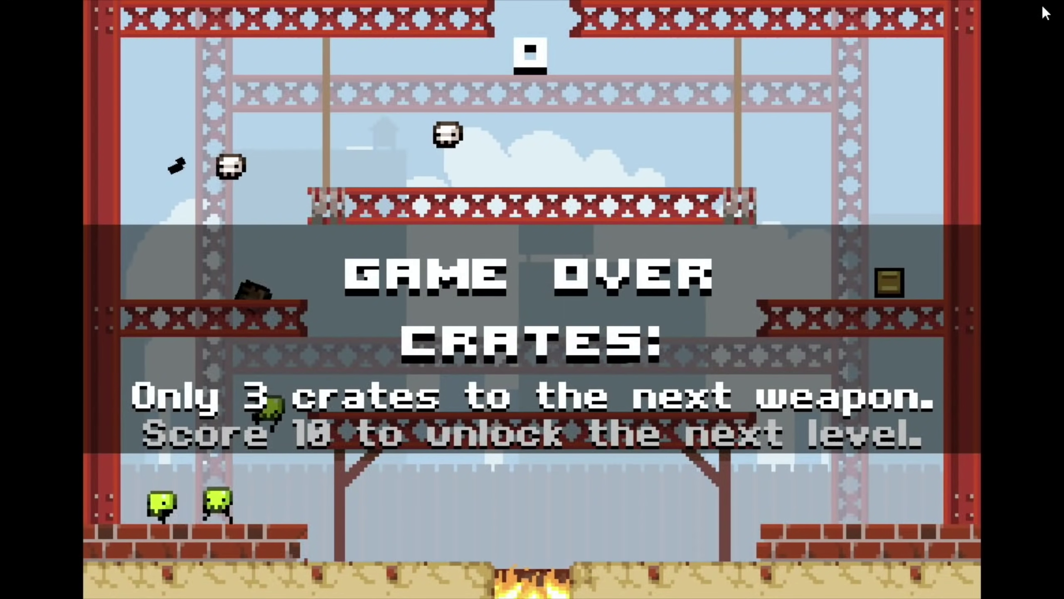
key(x)
key(Left)
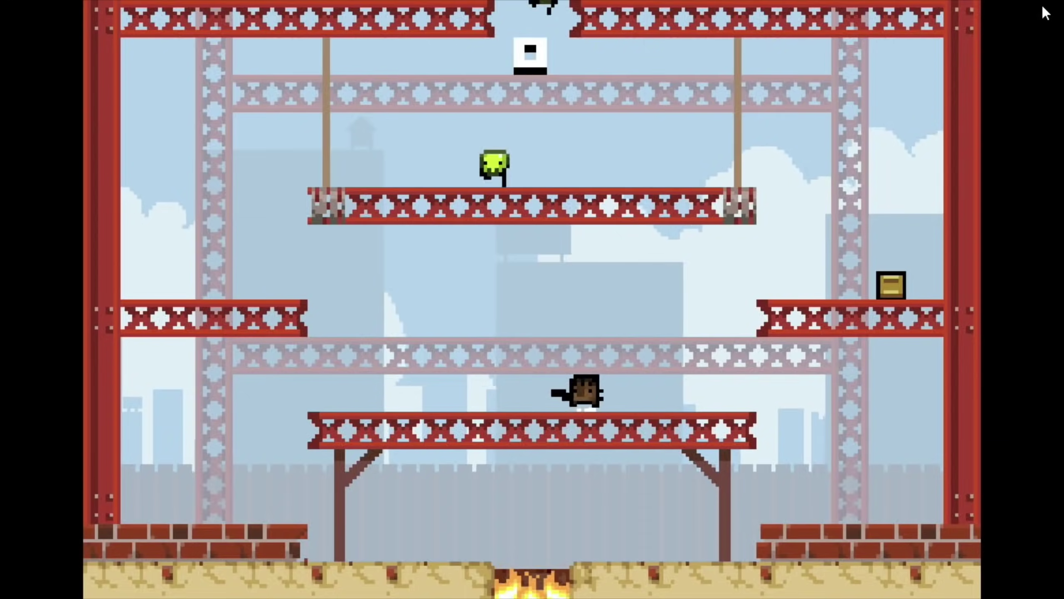
key(Right)
key(Up)
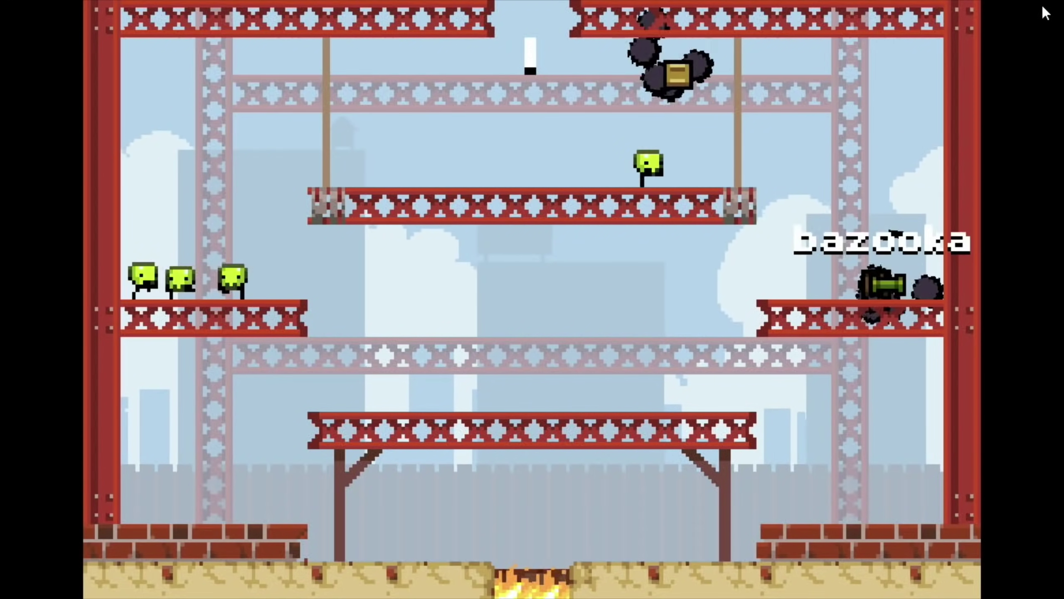
key(Left)
key(Up)
key(x)
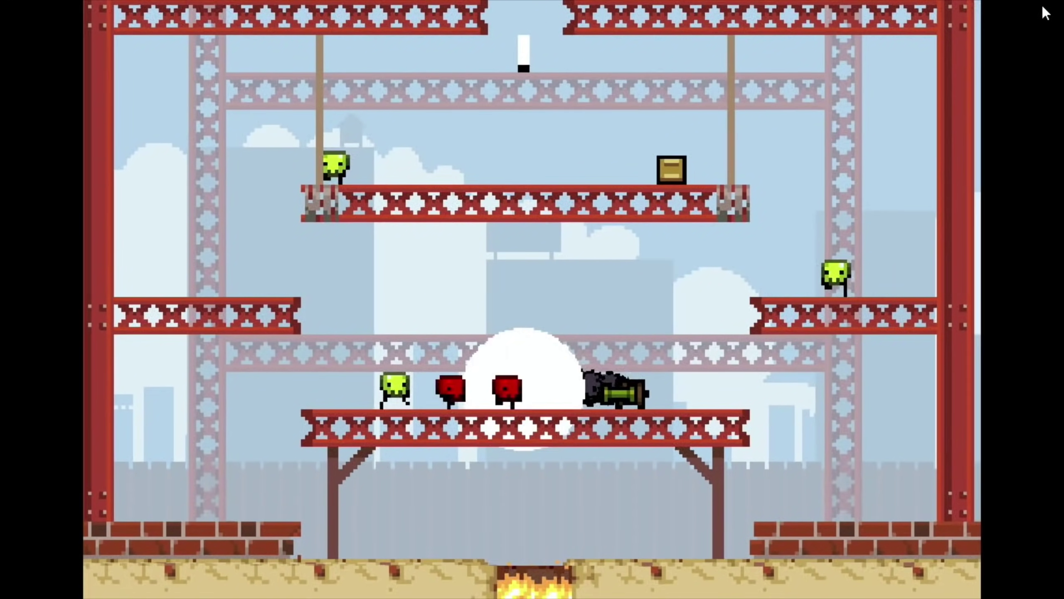
key(Right)
key(Left)
key(Up)
key(Right)
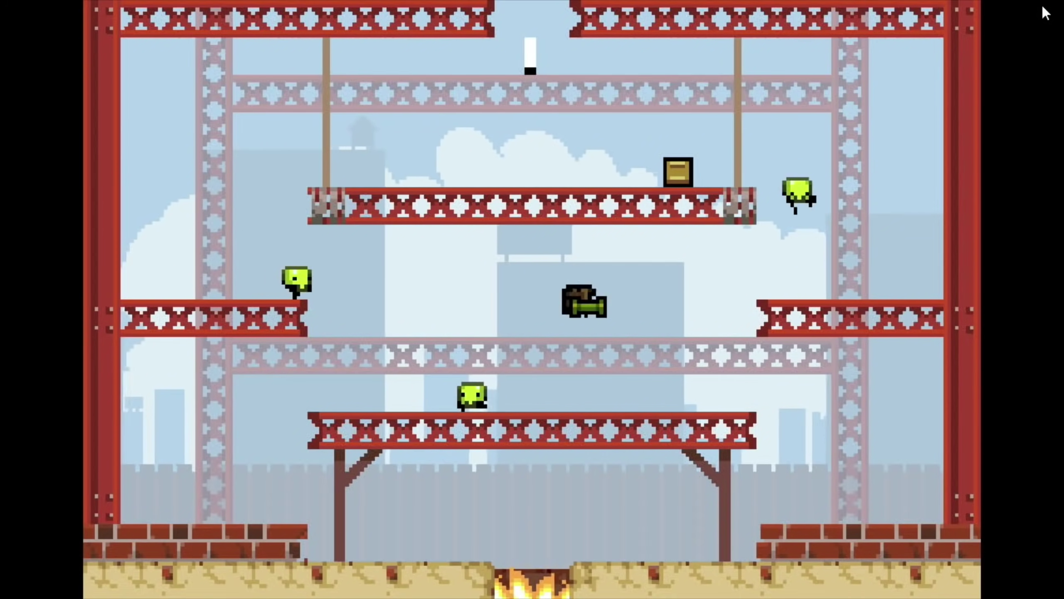
key(Up)
key(Left)
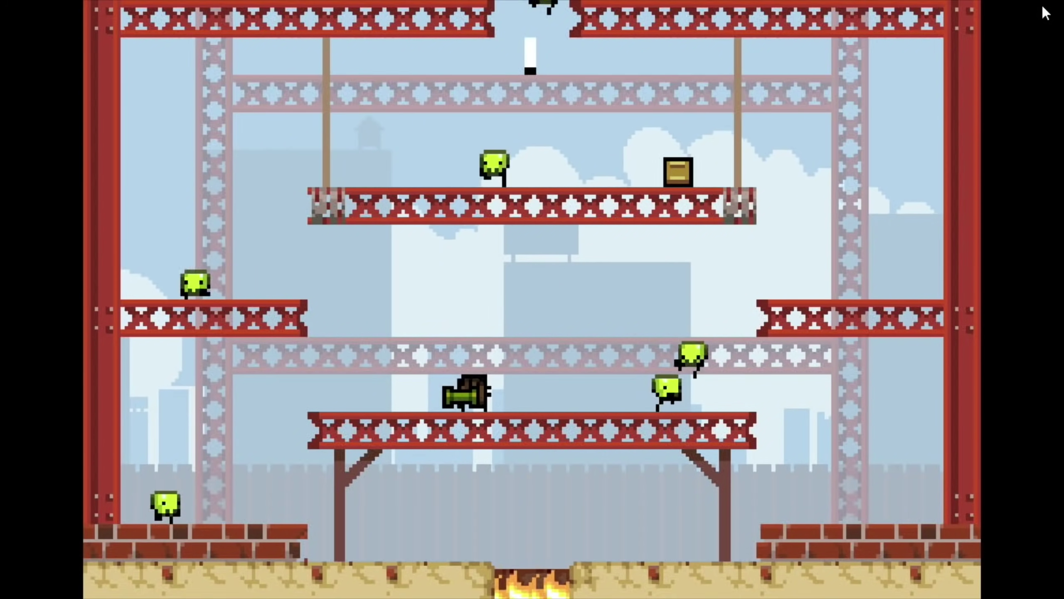
key(Right)
key(Up)
key(Right)
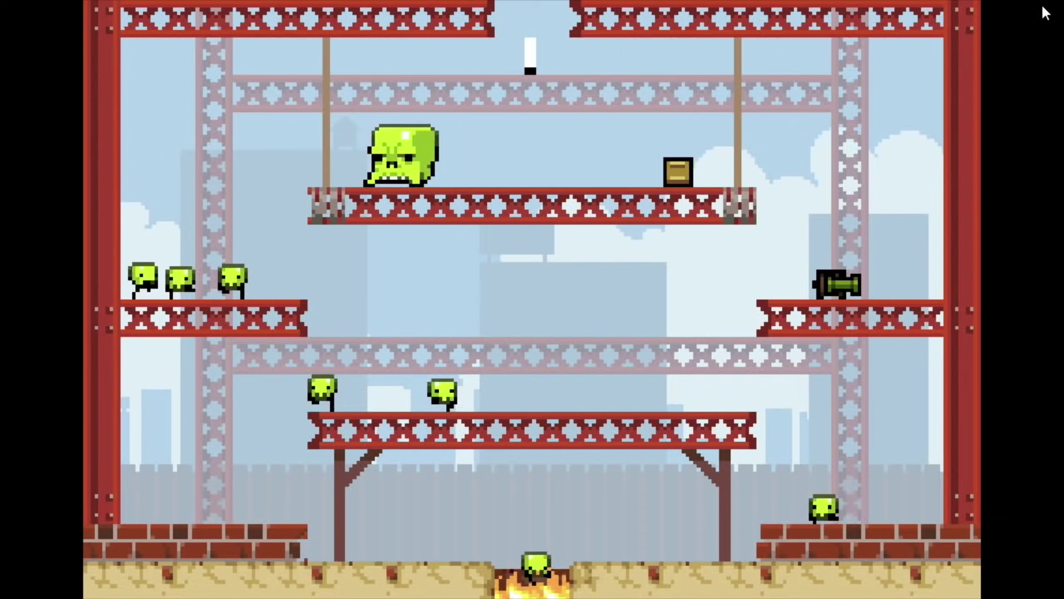
key(Up)
key(Left)
key(Right)
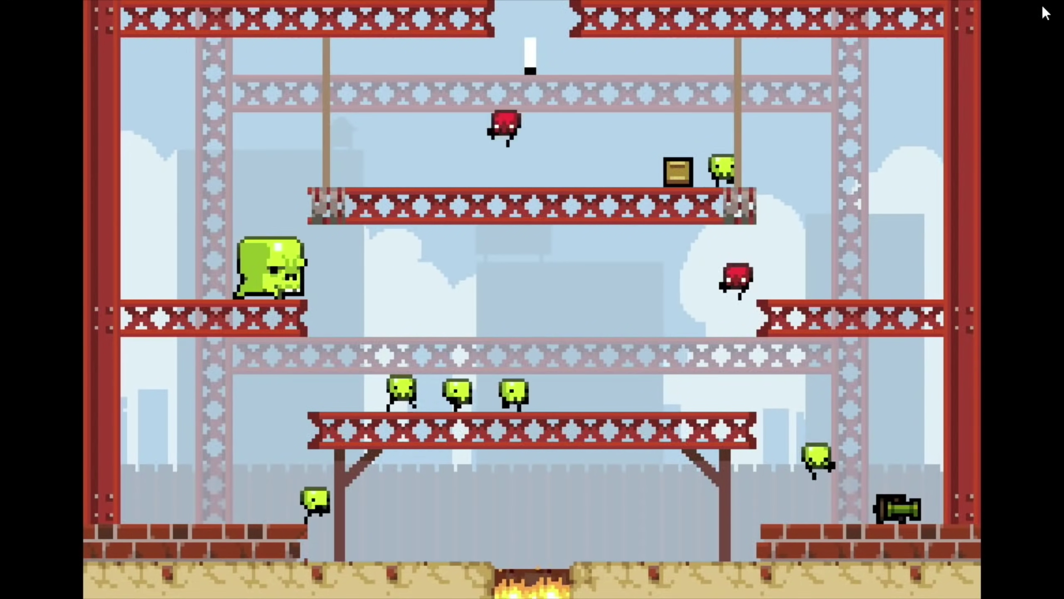
key(Up)
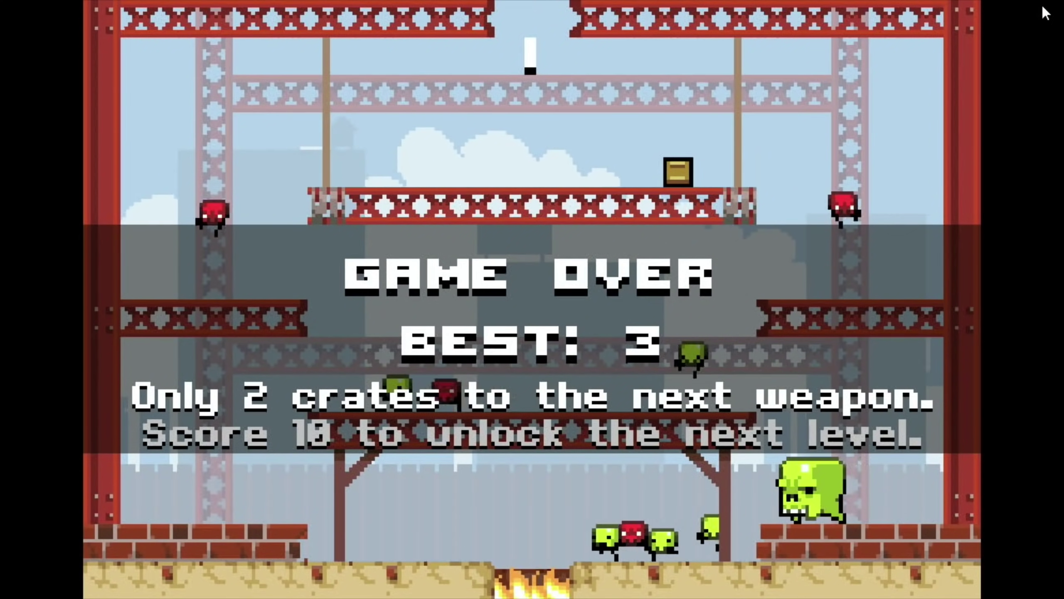
key(x)
key(Left)
key(Up)
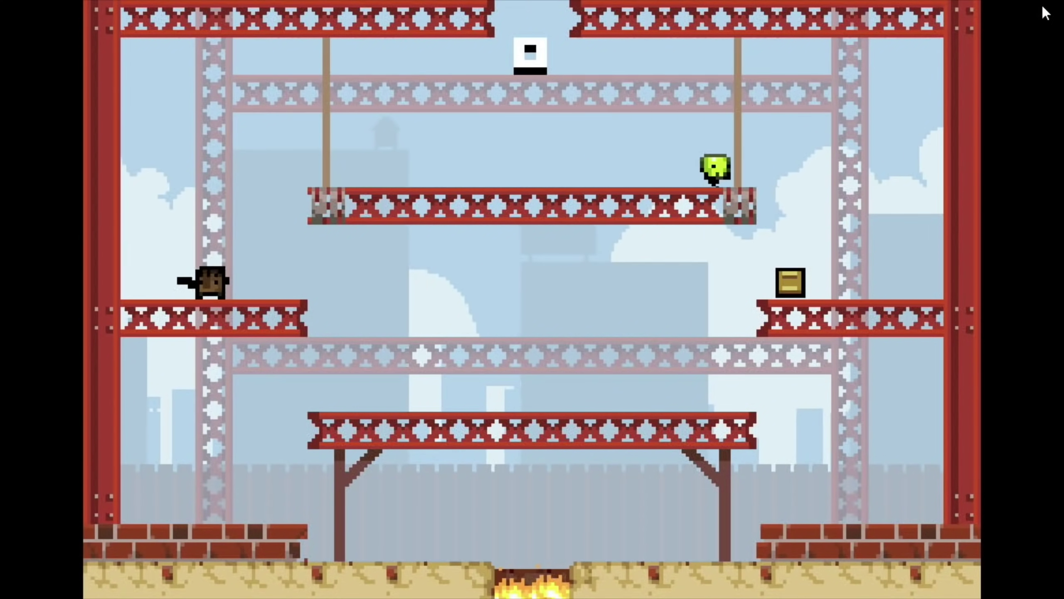
key(Up)
key(Right)
key(Left)
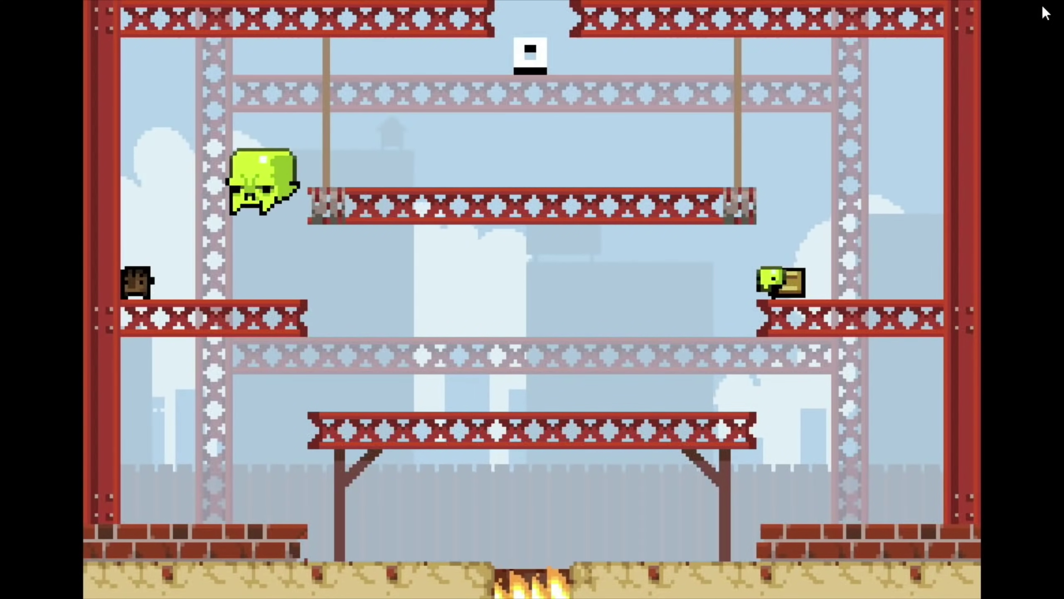
key(Up)
key(Right)
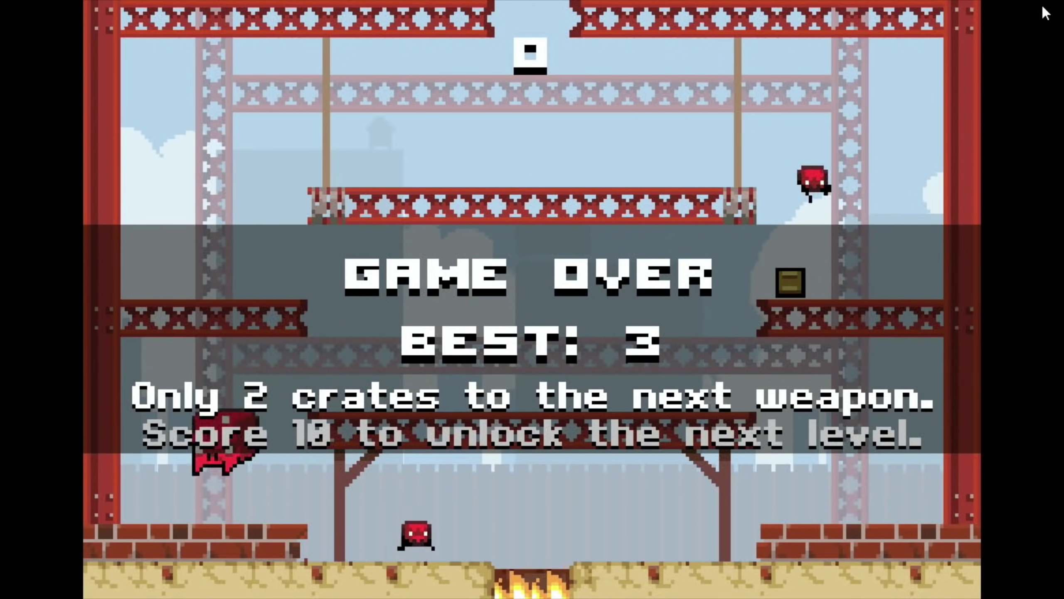
Leave the finished round for the main menu and quit Super Crate Box.
key(Escape)
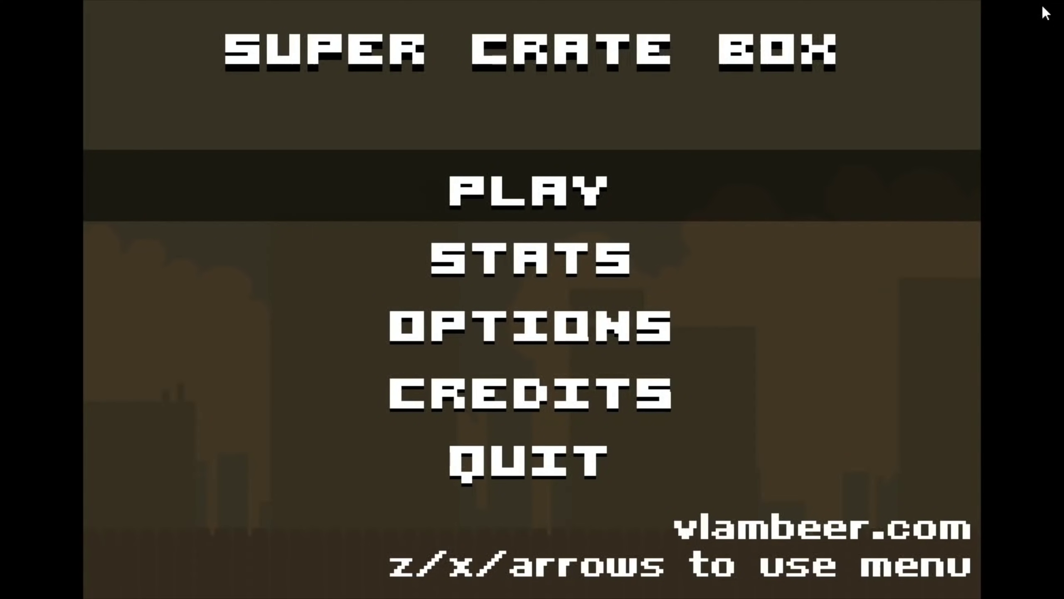
key(Down)
key(Down)
key(Down)
key(Down)
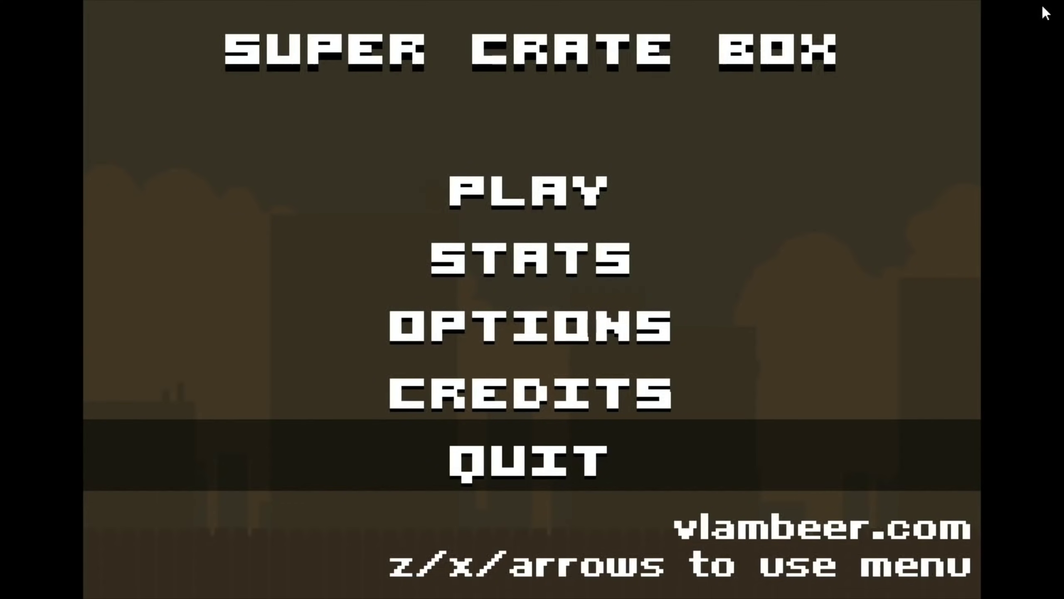
key(z)
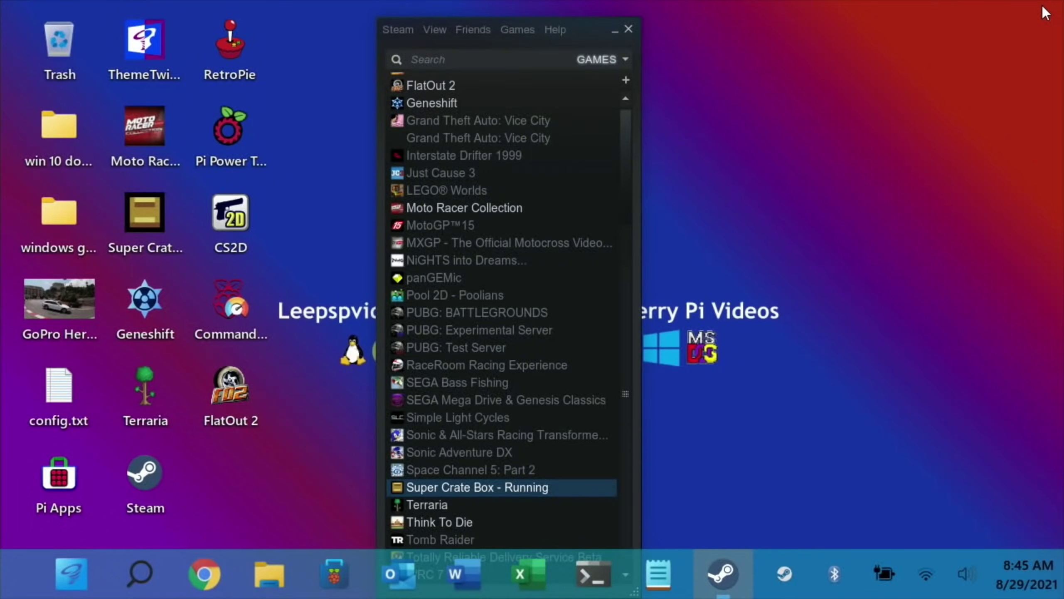
Launch FlatOut 2 from Steam's games list and skip the Vulkan shader processing.
double_click(472, 85)
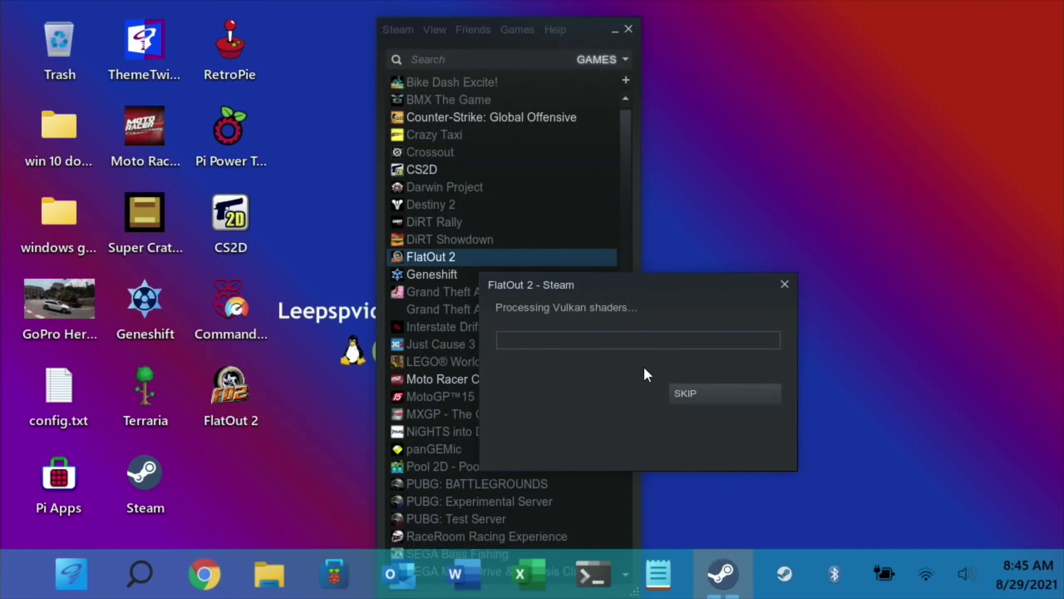
click(697, 395)
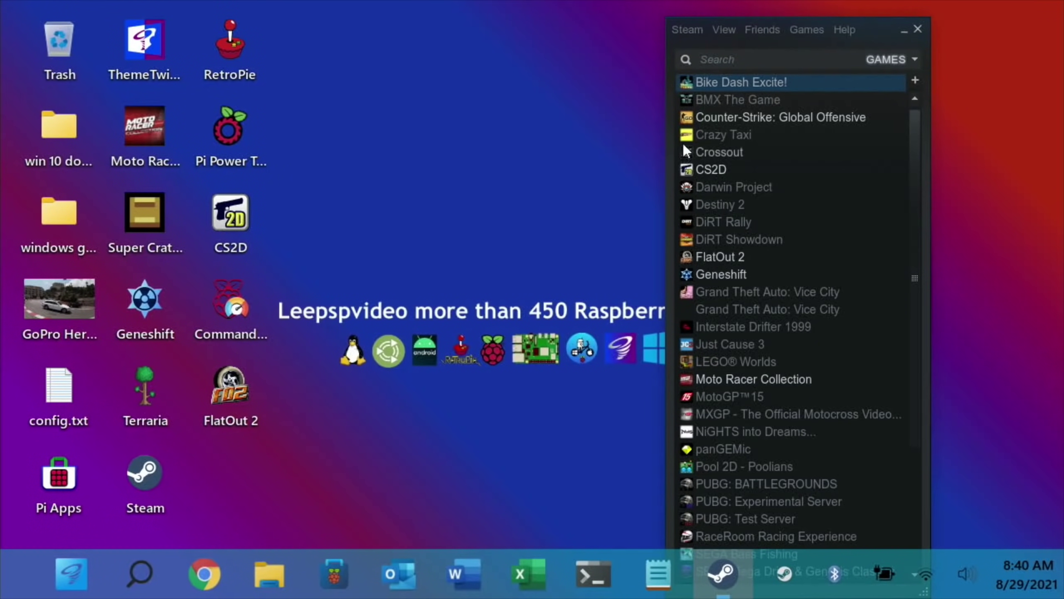
Launch Counter-Strike: Global Offensive from the games list and dismiss its update window.
click(711, 118)
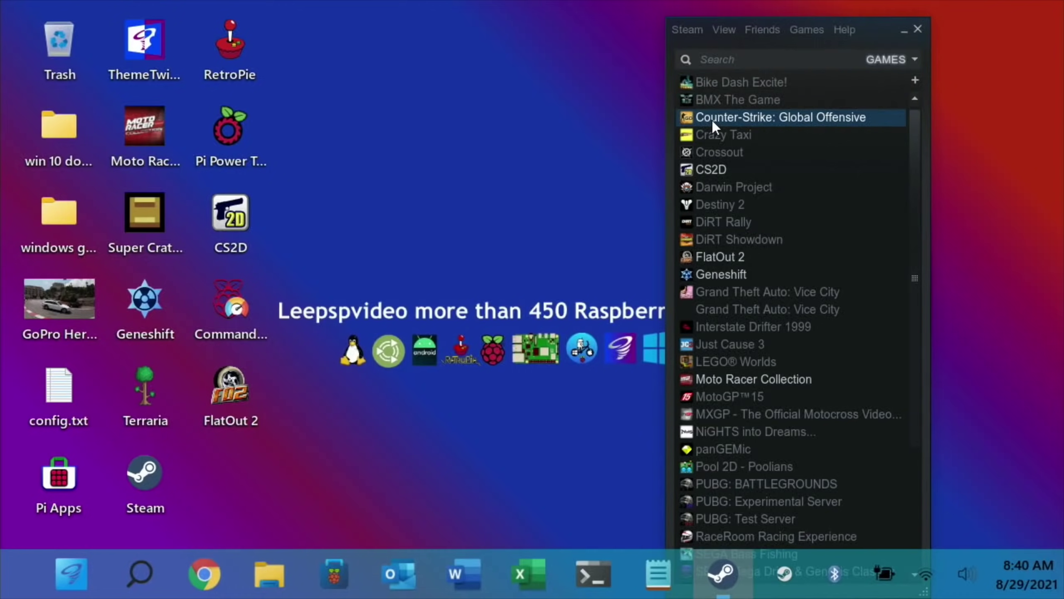
double_click(712, 117)
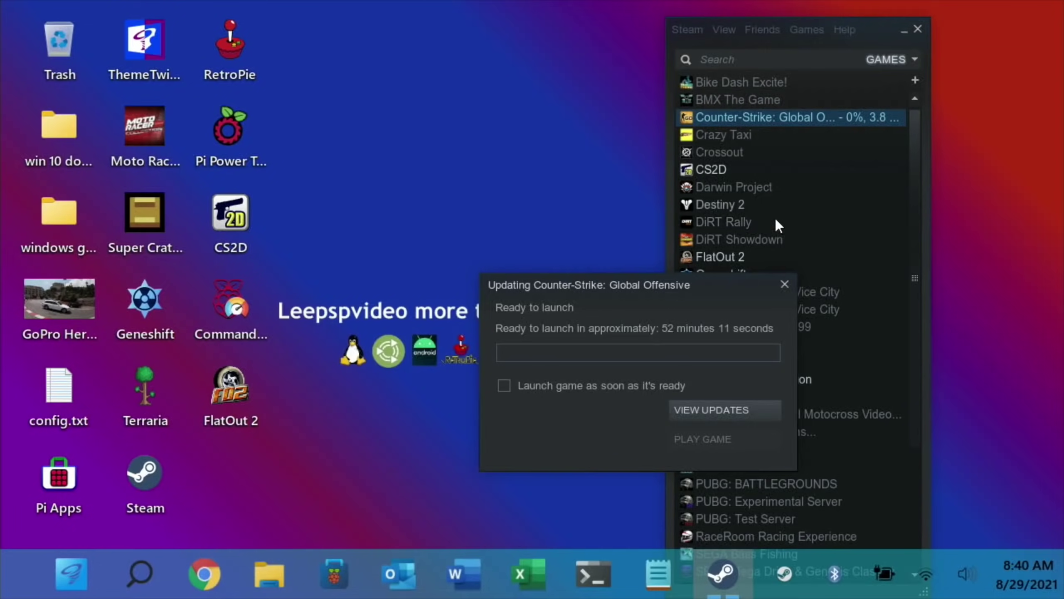
click(783, 284)
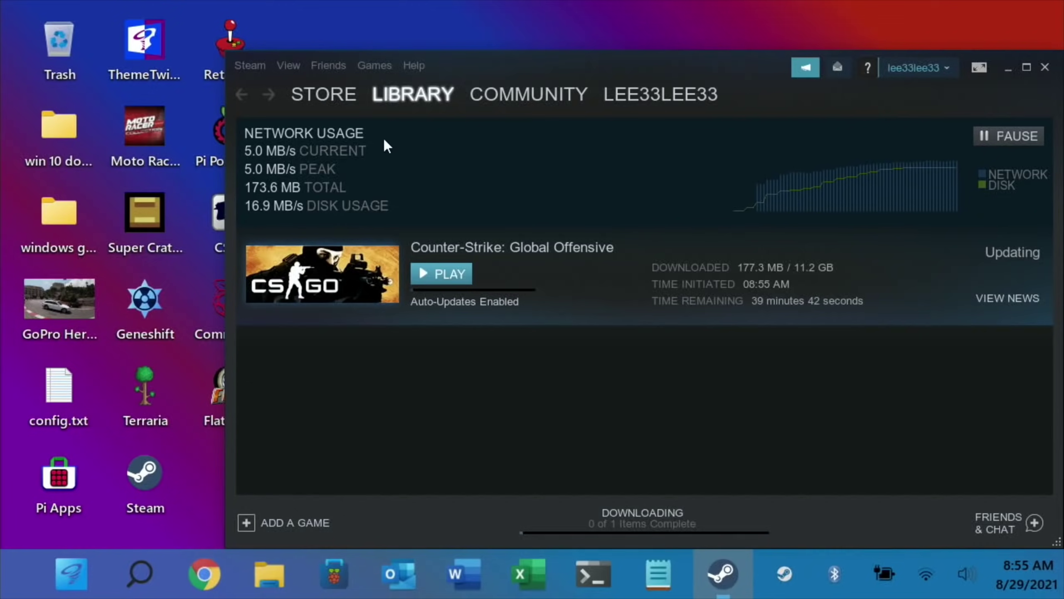
Look through the View and Friends options, open the Library page, and return Steam to Small Mode.
click(289, 66)
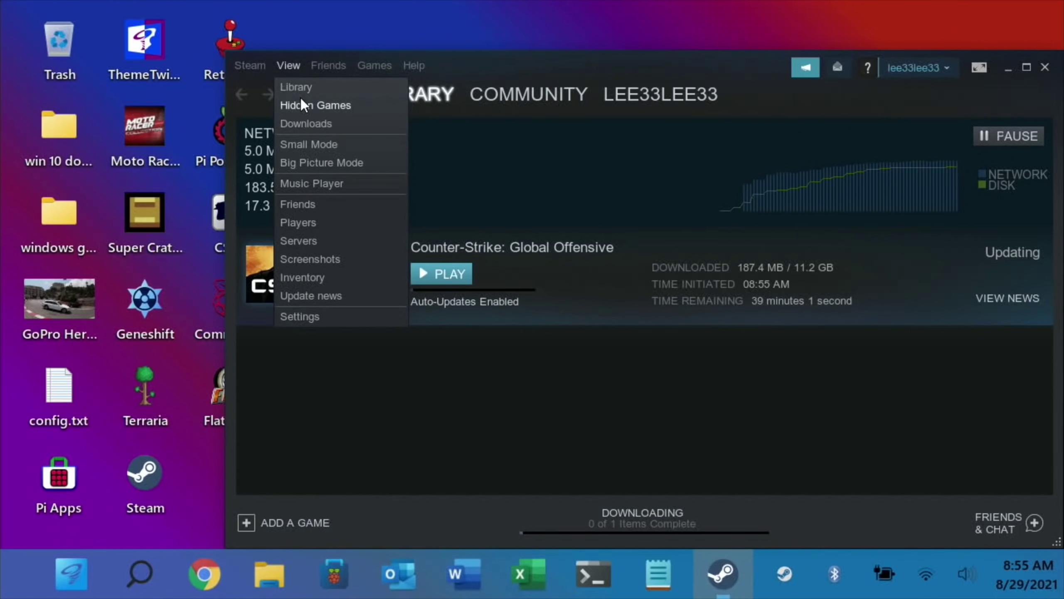
mouse_move(328, 66)
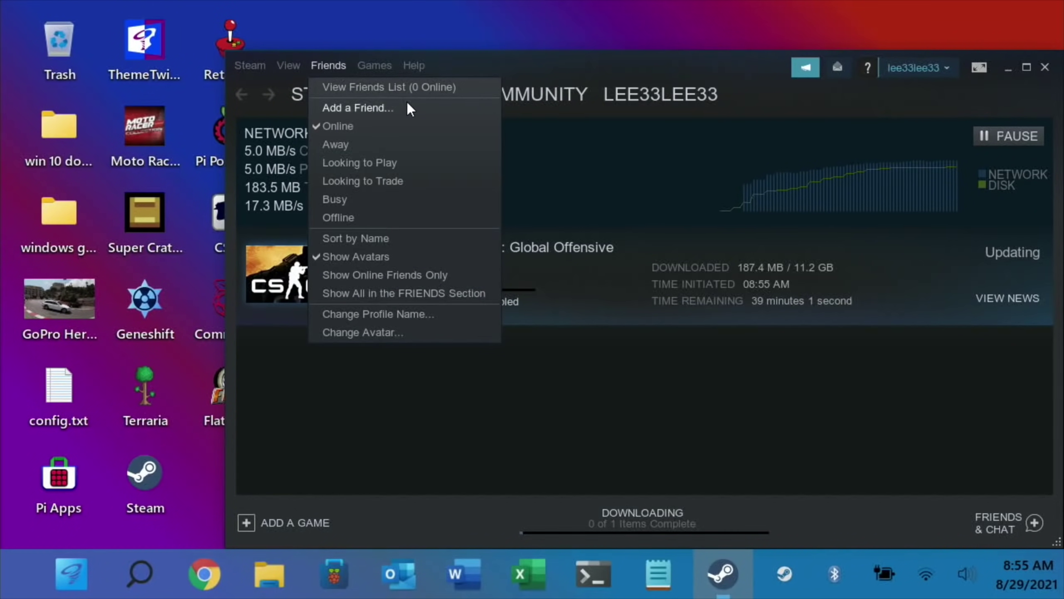
click(572, 142)
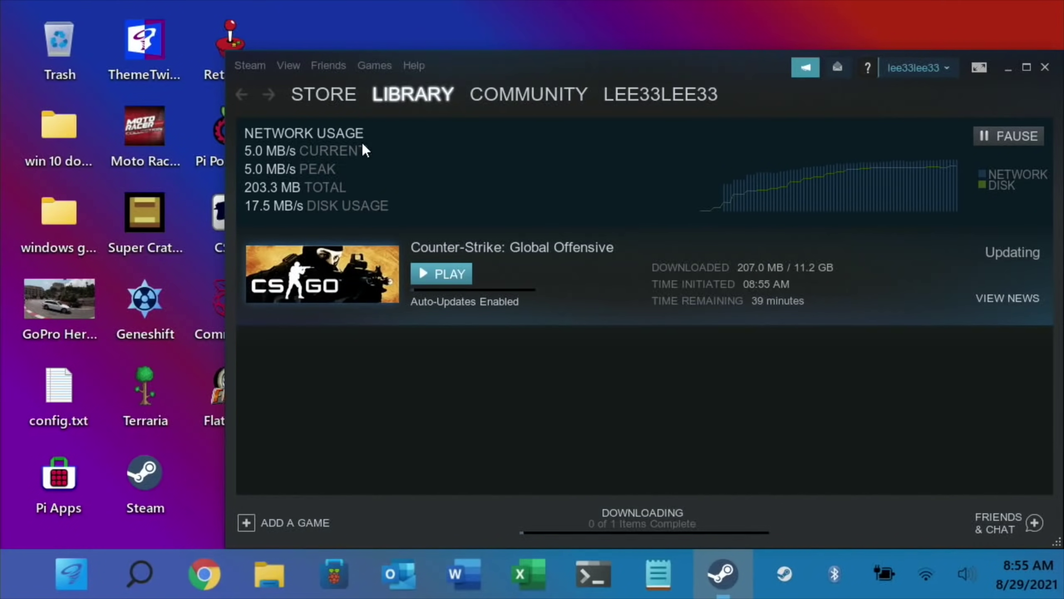
click(388, 95)
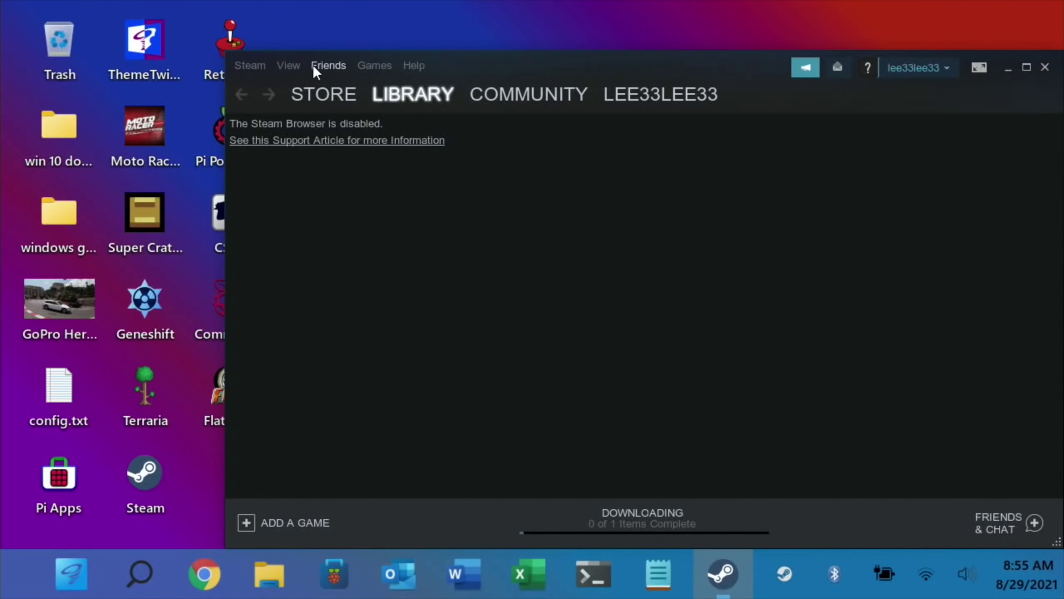
click(291, 63)
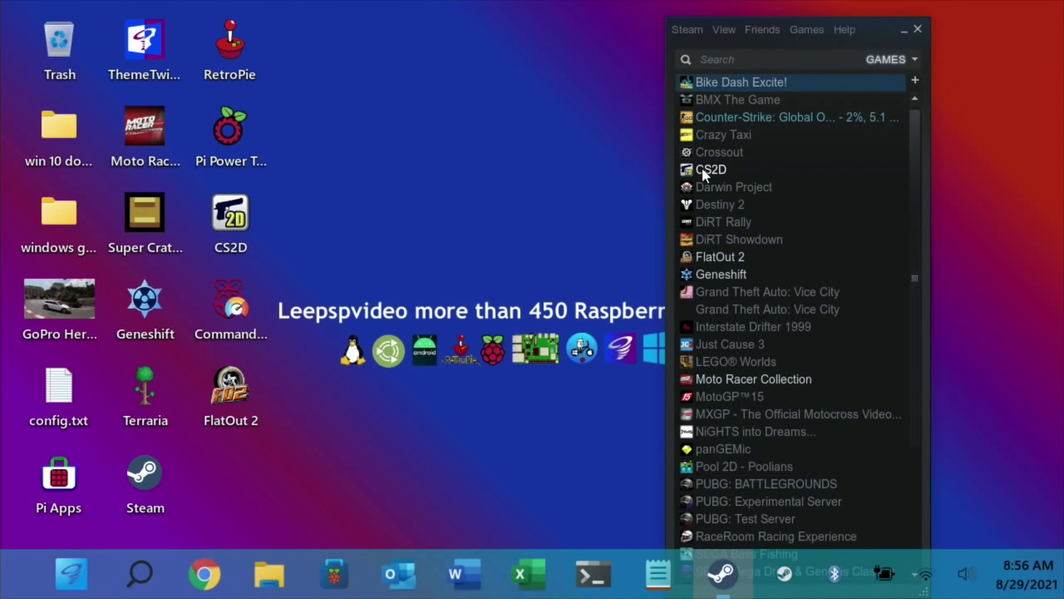
Launch CS2D from the games list, continue past its intro screen, and launch Geneshift.
double_click(700, 172)
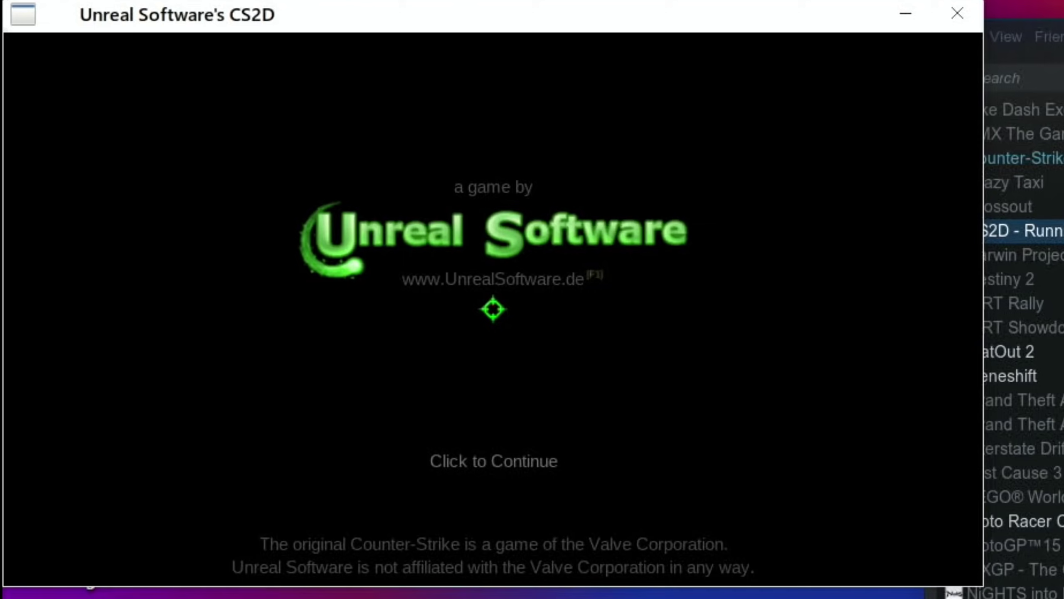
click(305, 449)
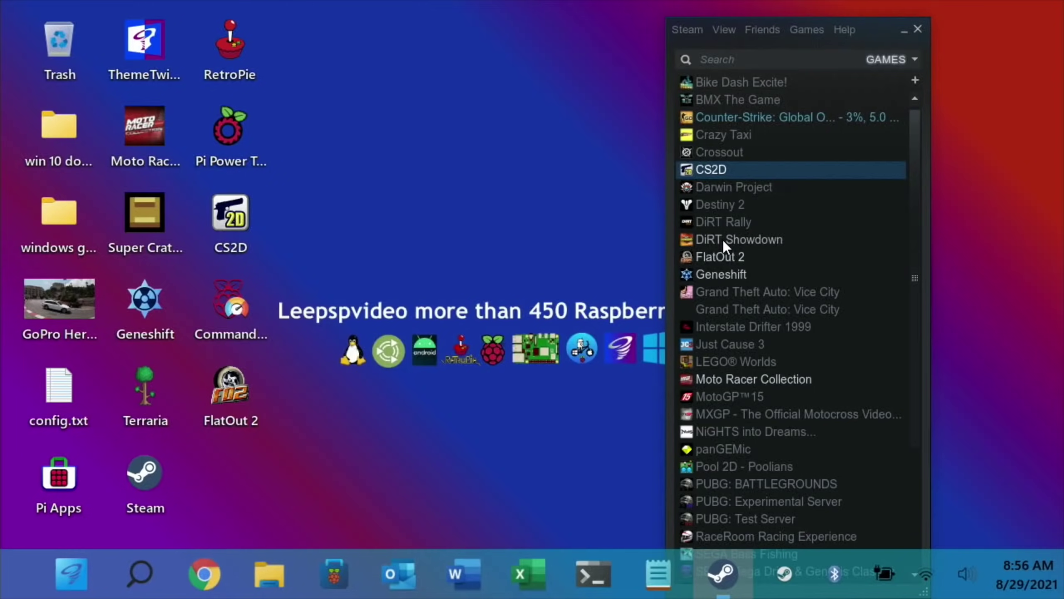
double_click(718, 272)
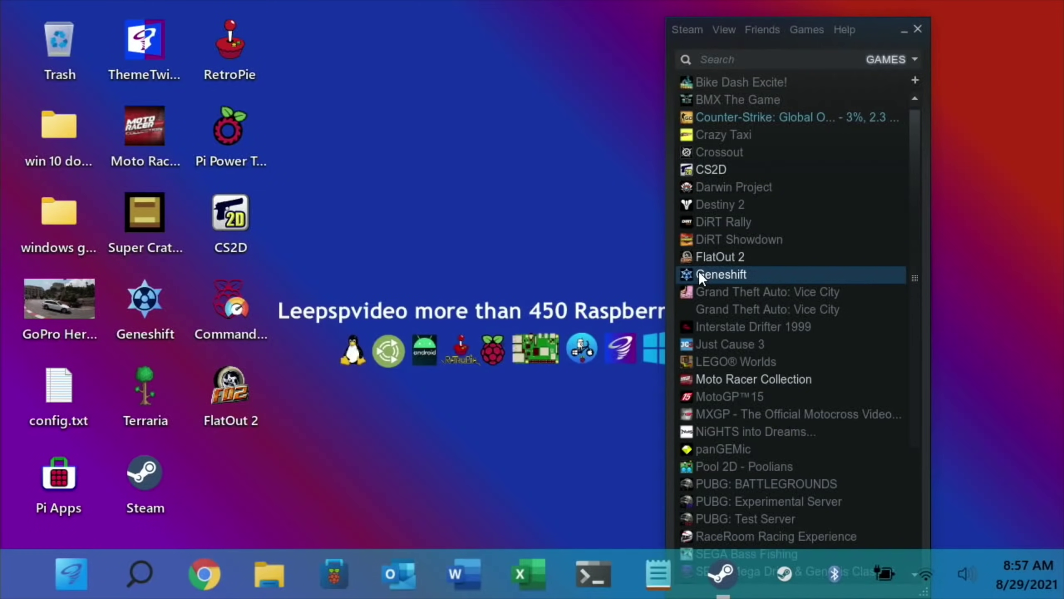
Try to launch Moto Racer Collection, switching Steam back to Small Mode in the process, and dismiss the error dialog.
double_click(726, 378)
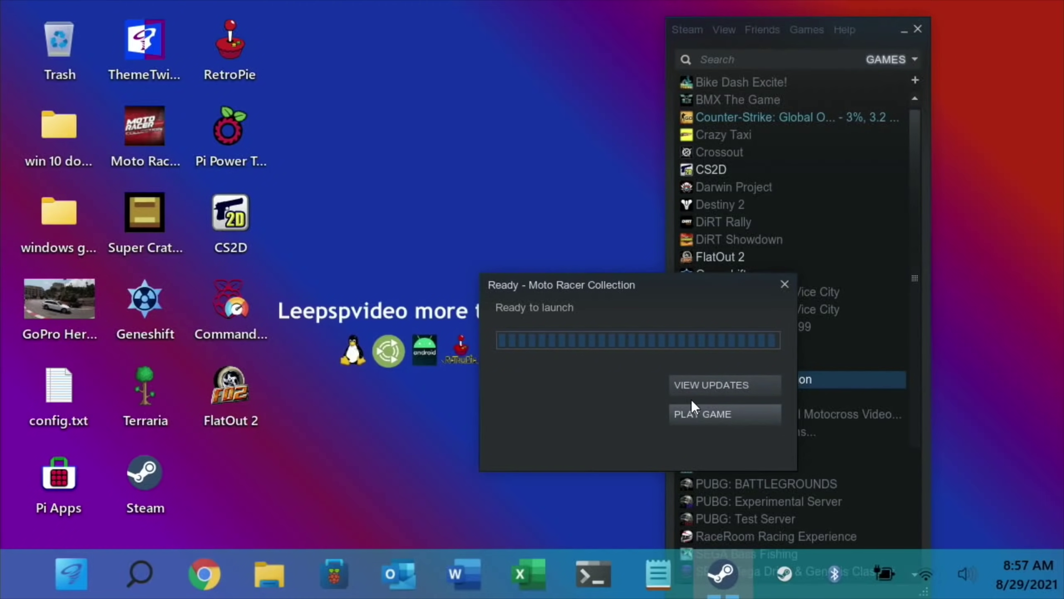
click(693, 413)
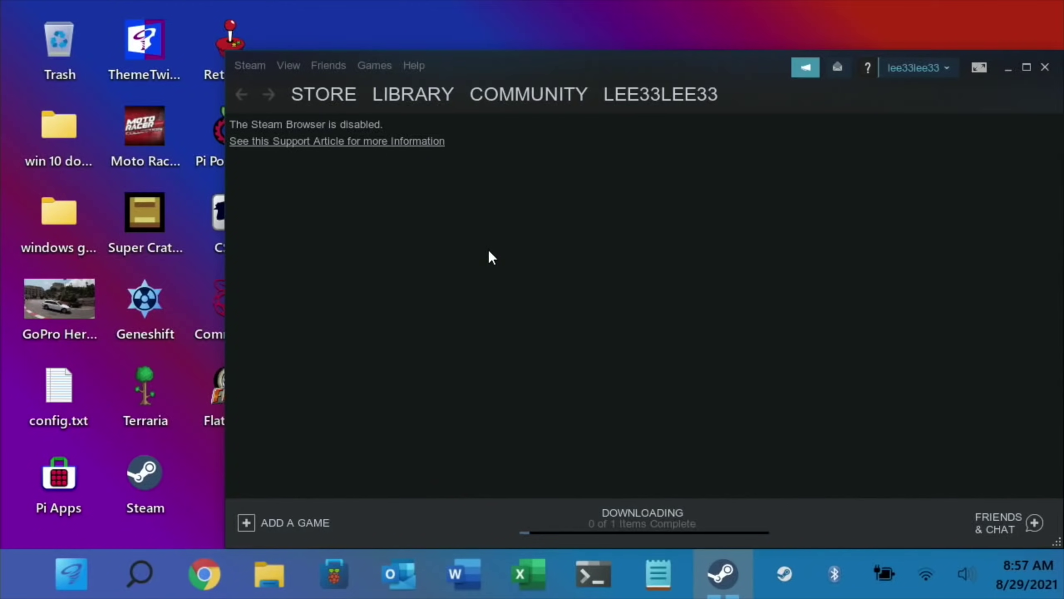
click(286, 67)
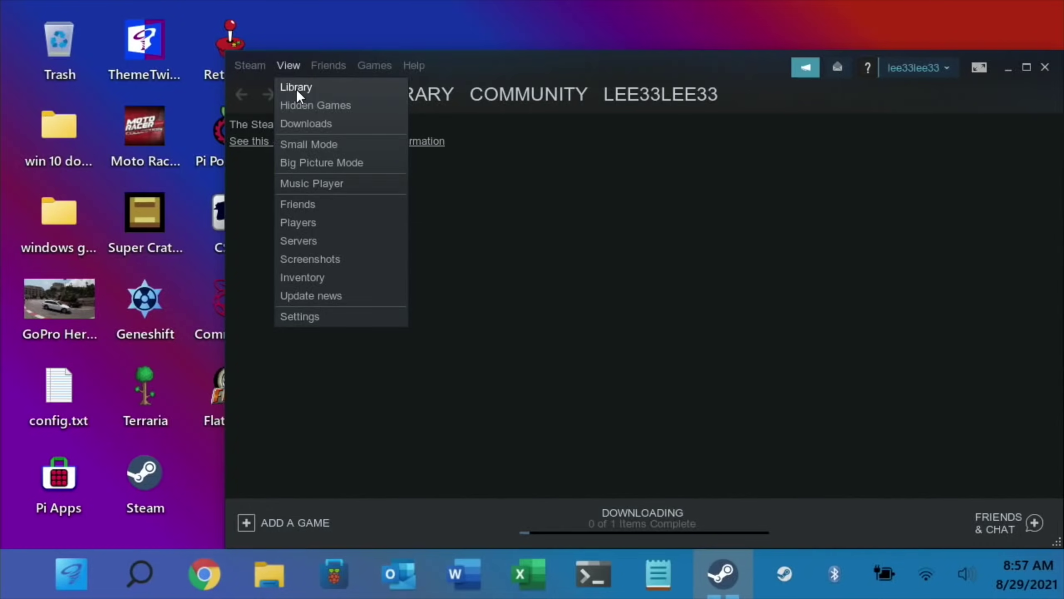
click(312, 143)
click(495, 310)
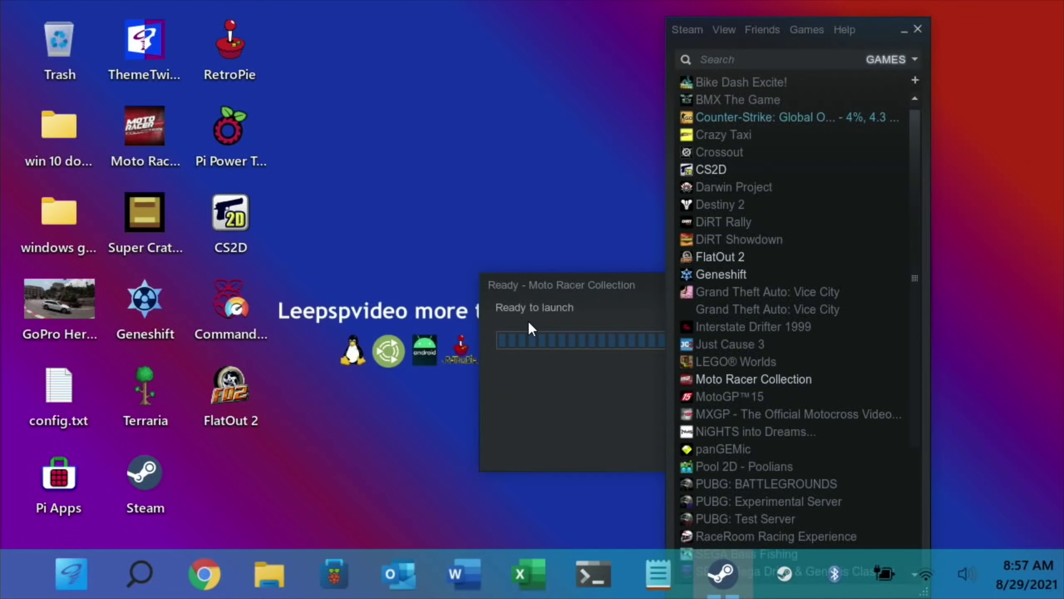
click(696, 416)
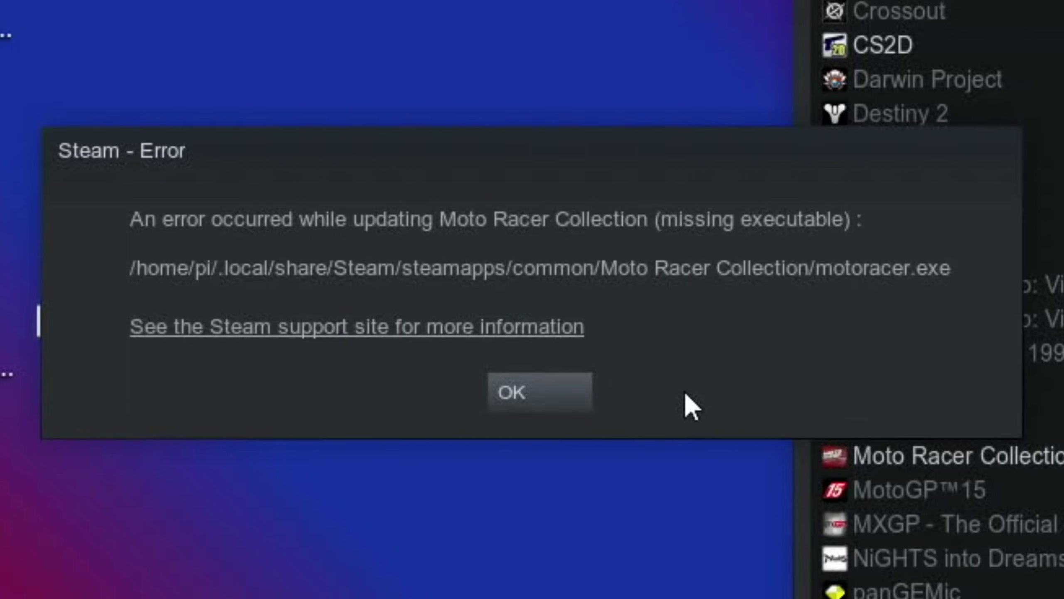
click(552, 401)
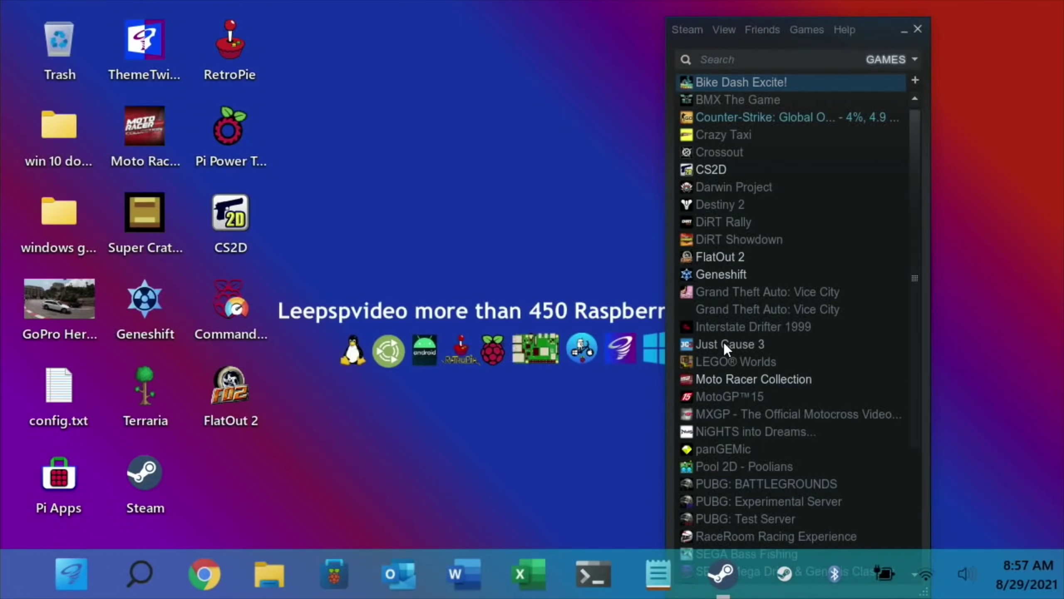
Try to launch Terraria and Think To Die from the games list and dismiss the error dialog.
scroll(725, 344, down, 3)
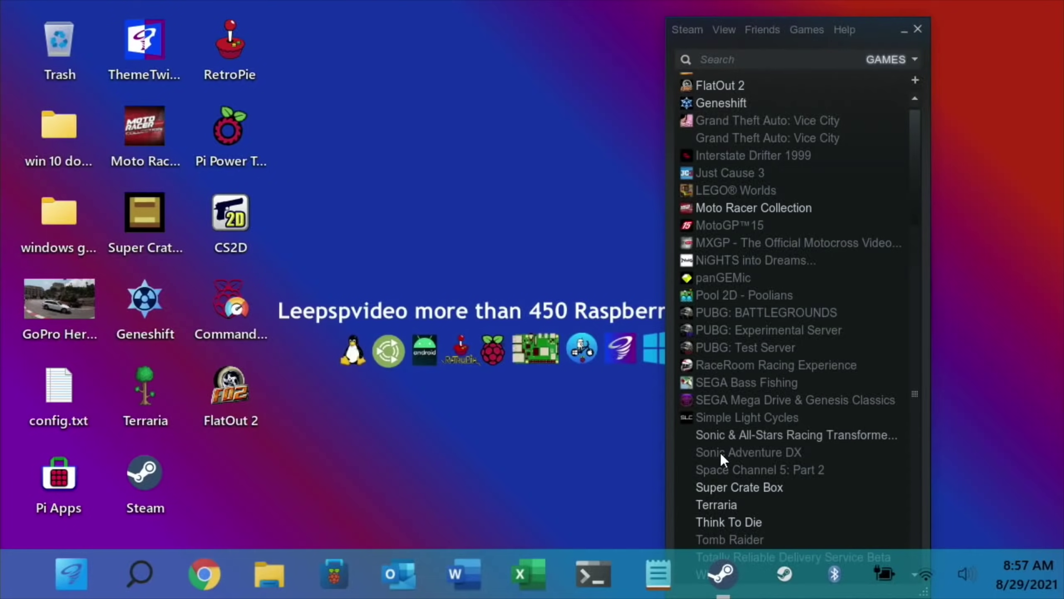
click(717, 504)
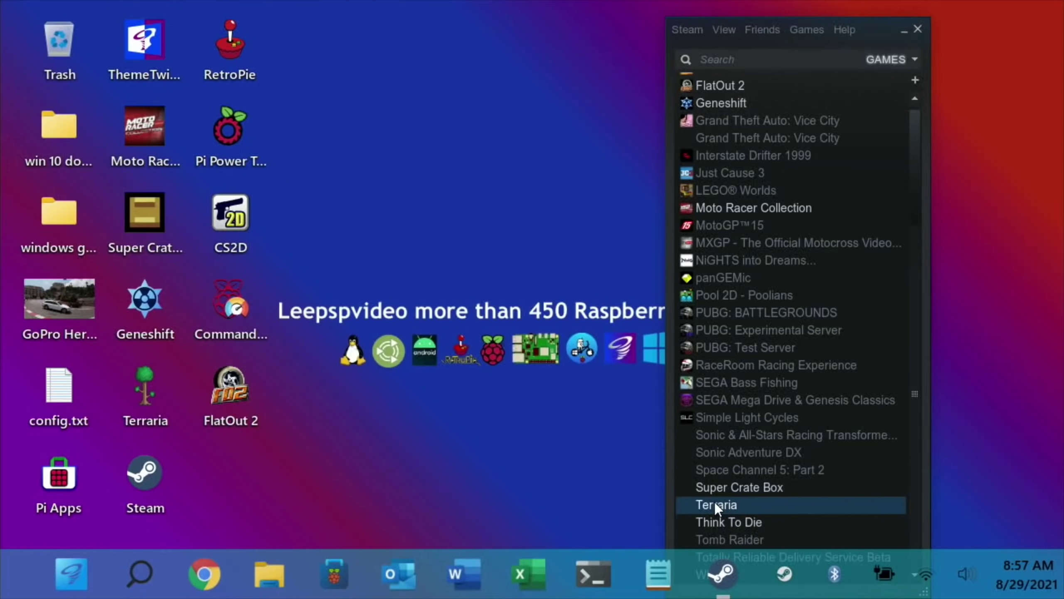
double_click(715, 503)
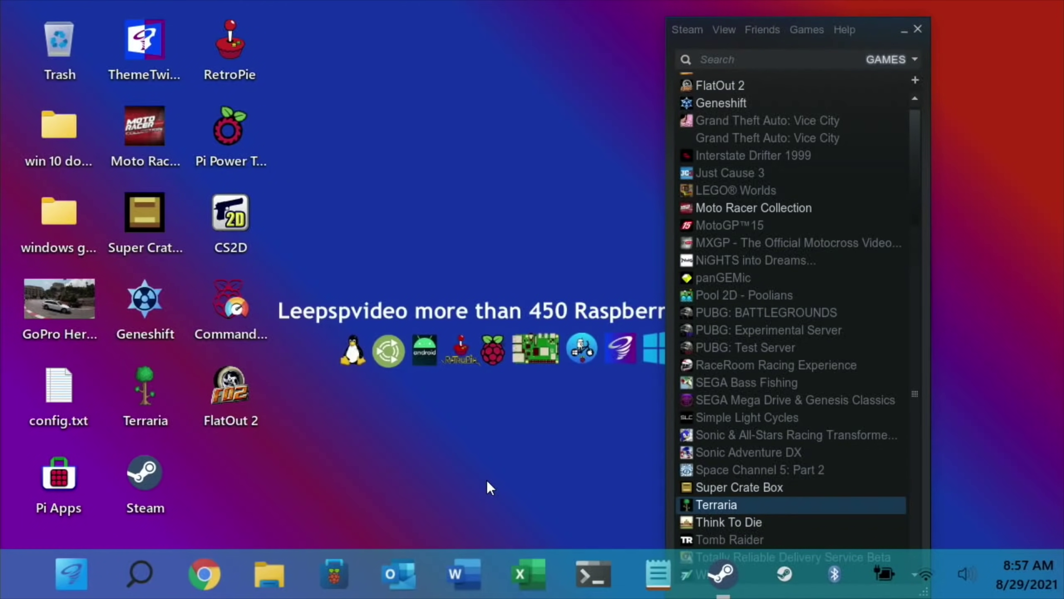
double_click(708, 524)
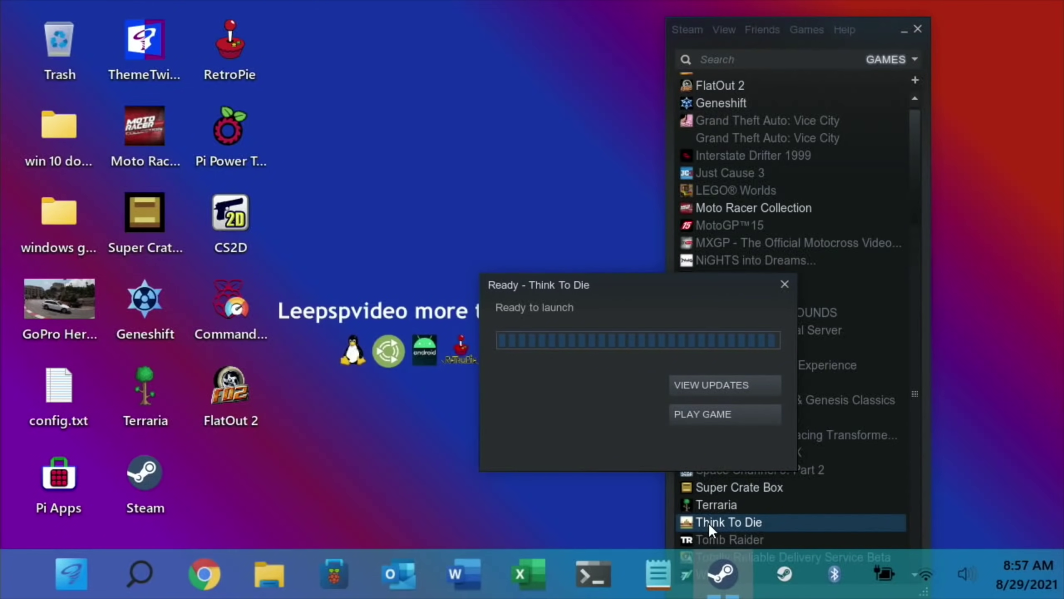
click(695, 410)
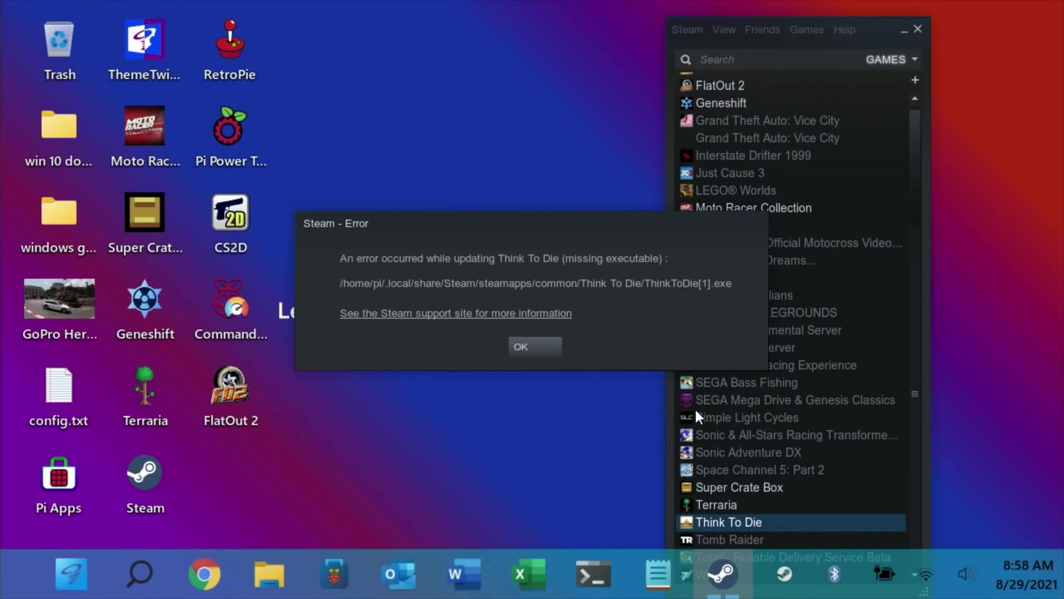
click(535, 352)
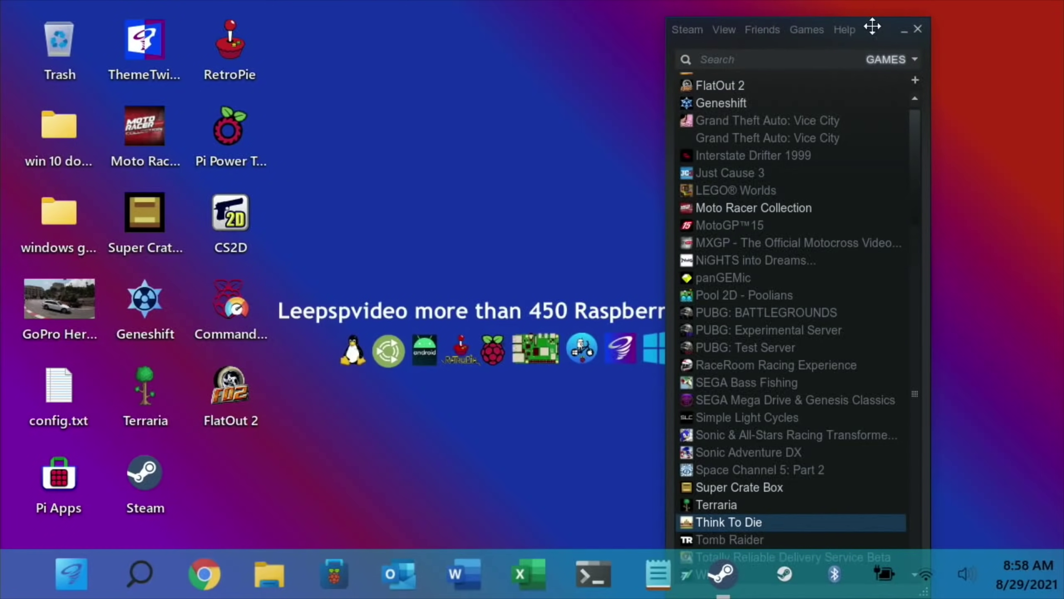
Enable Steam Play for all other titles in Steam's settings, set them to run with Proton 6.3-6, and restart Steam.
drag(873, 24, 613, 23)
click(428, 30)
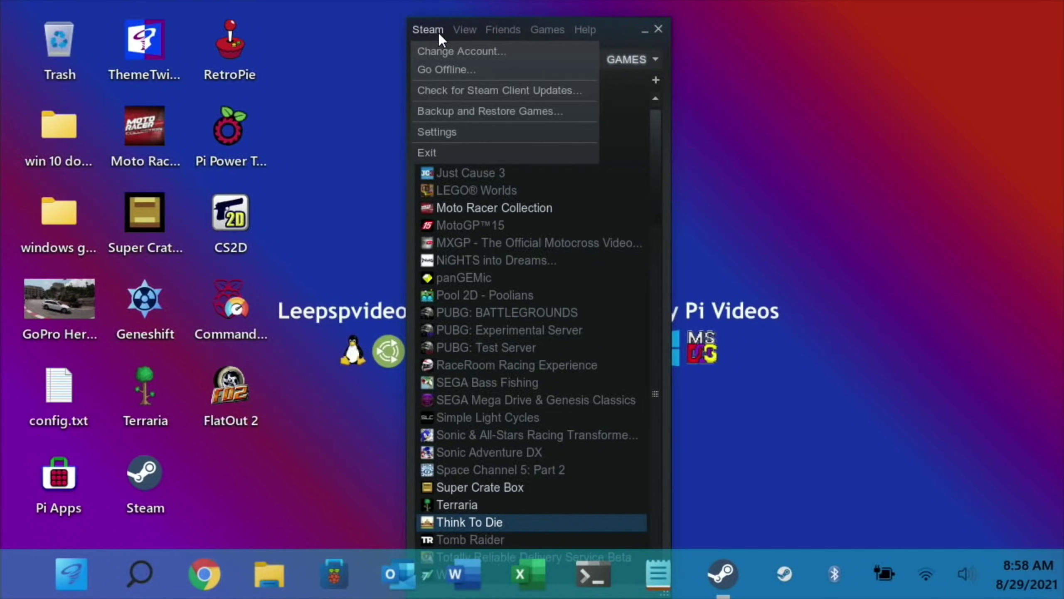
click(442, 131)
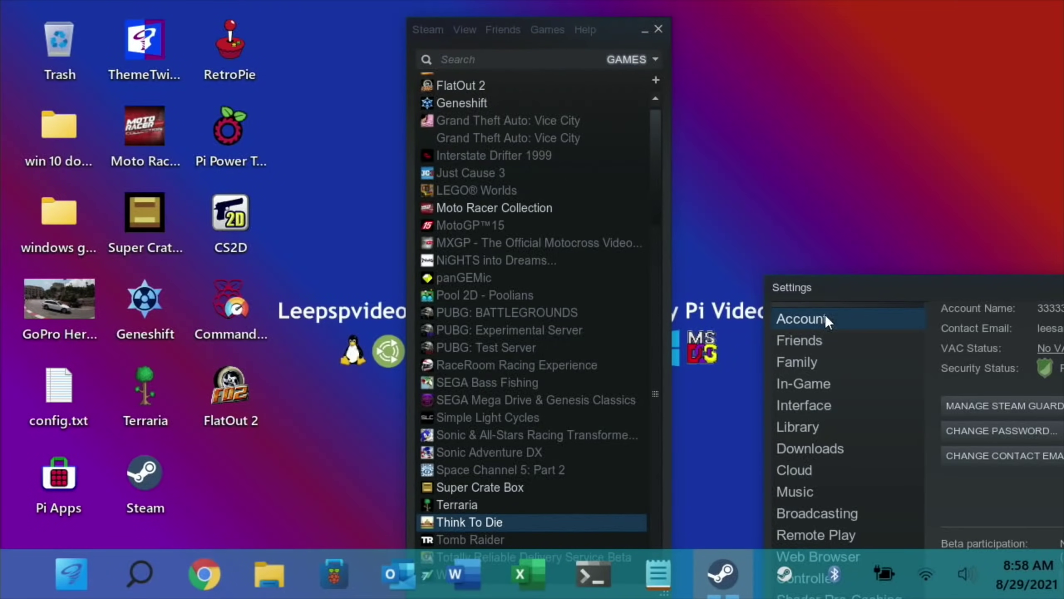
drag(867, 288, 197, 48)
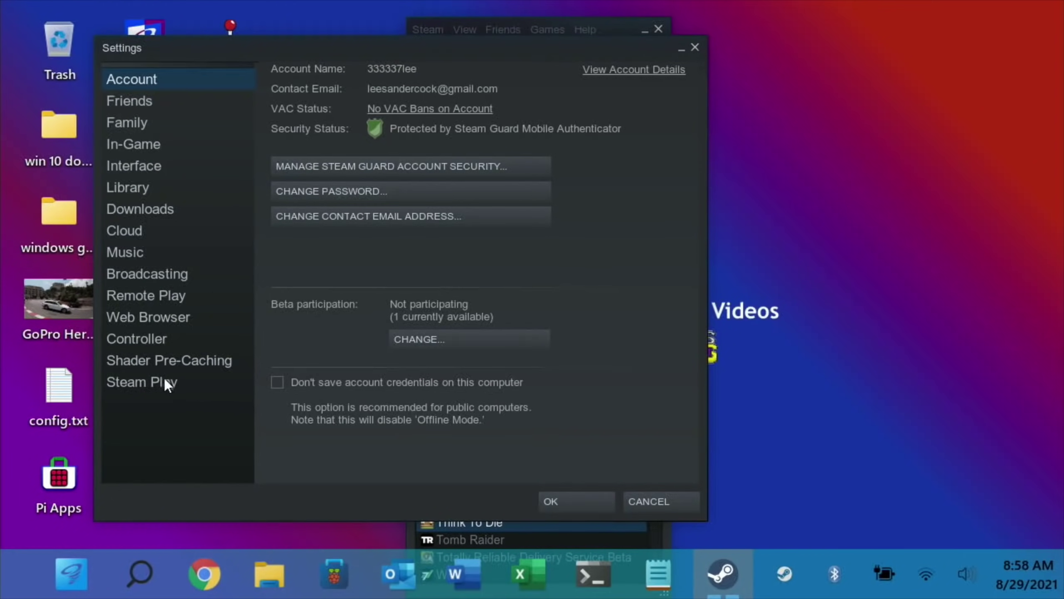
click(145, 385)
click(279, 256)
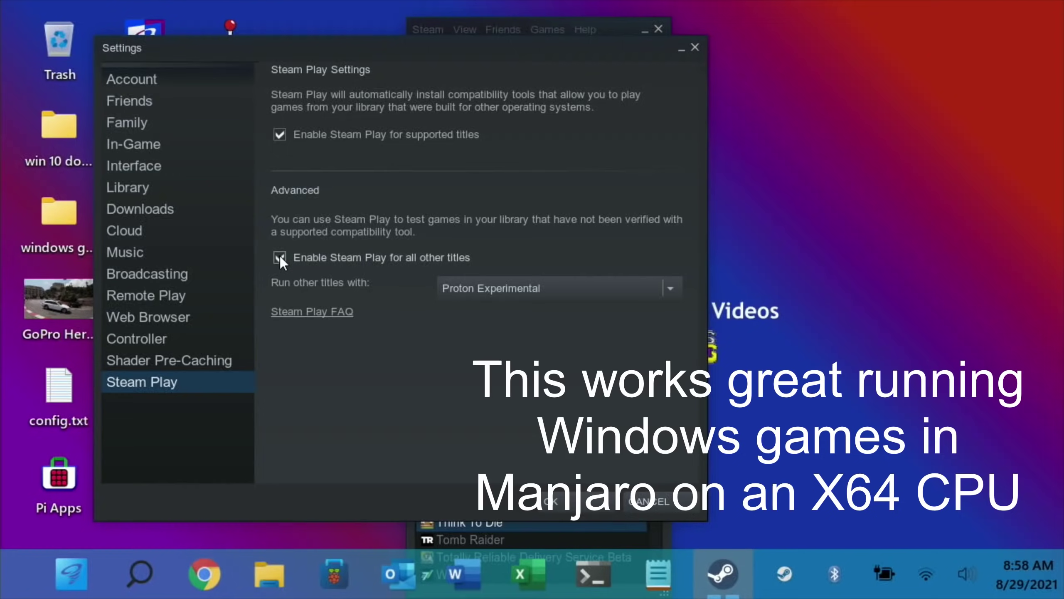
click(670, 289)
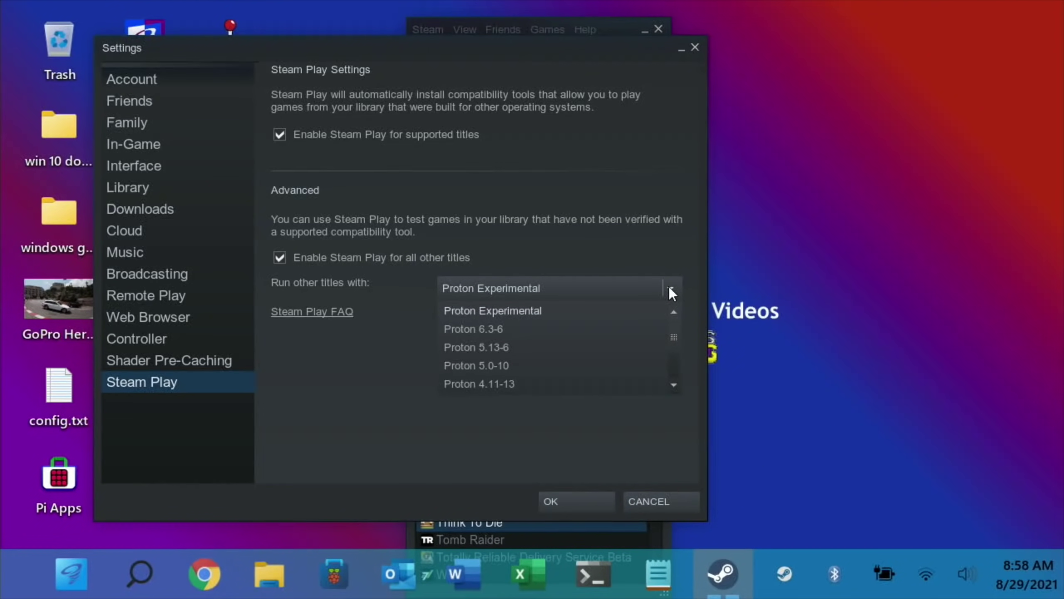
click(486, 328)
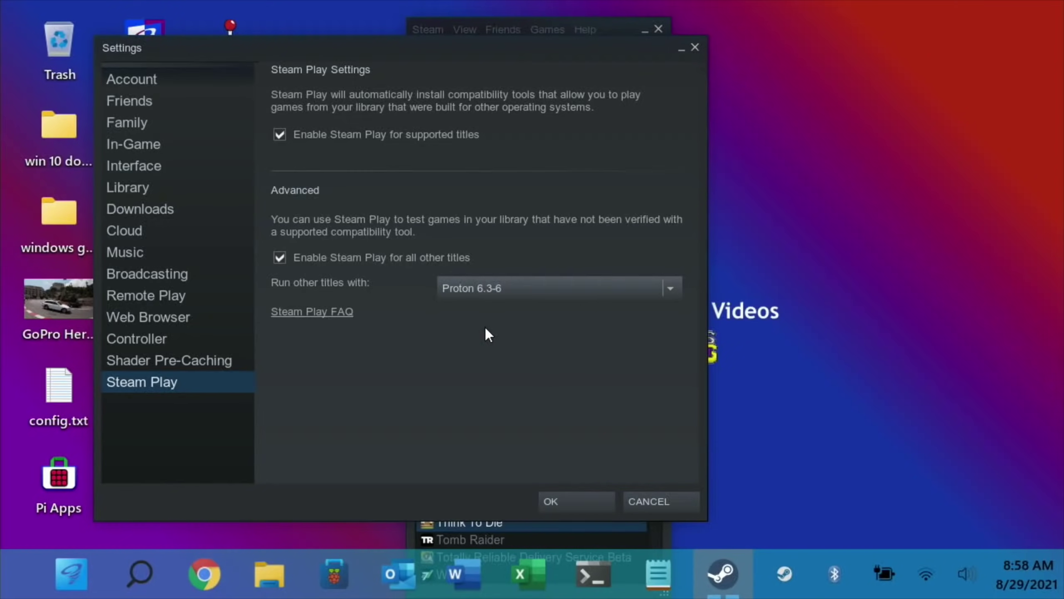
key(Return)
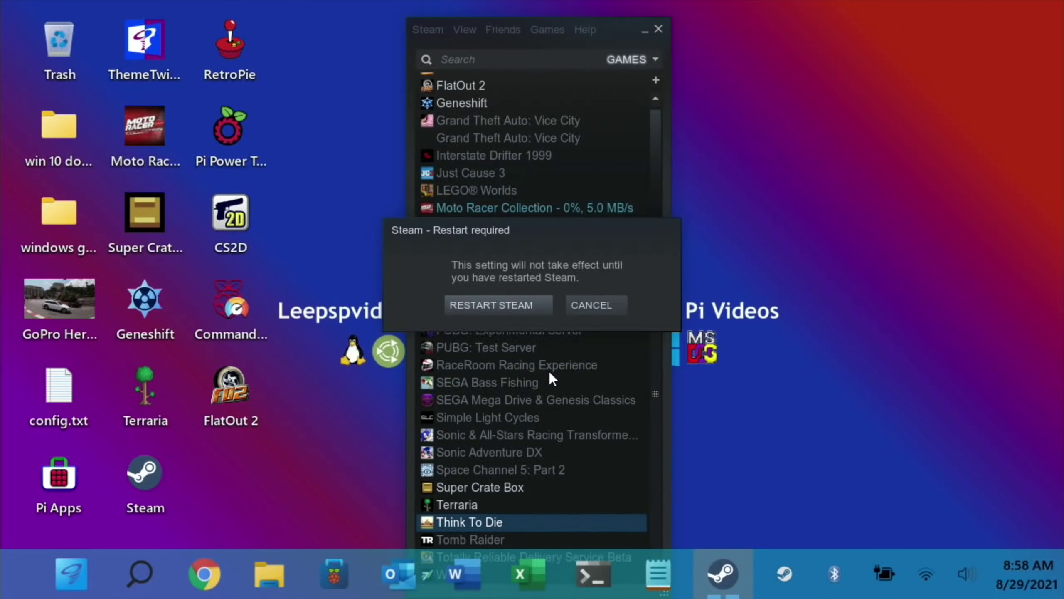
click(512, 307)
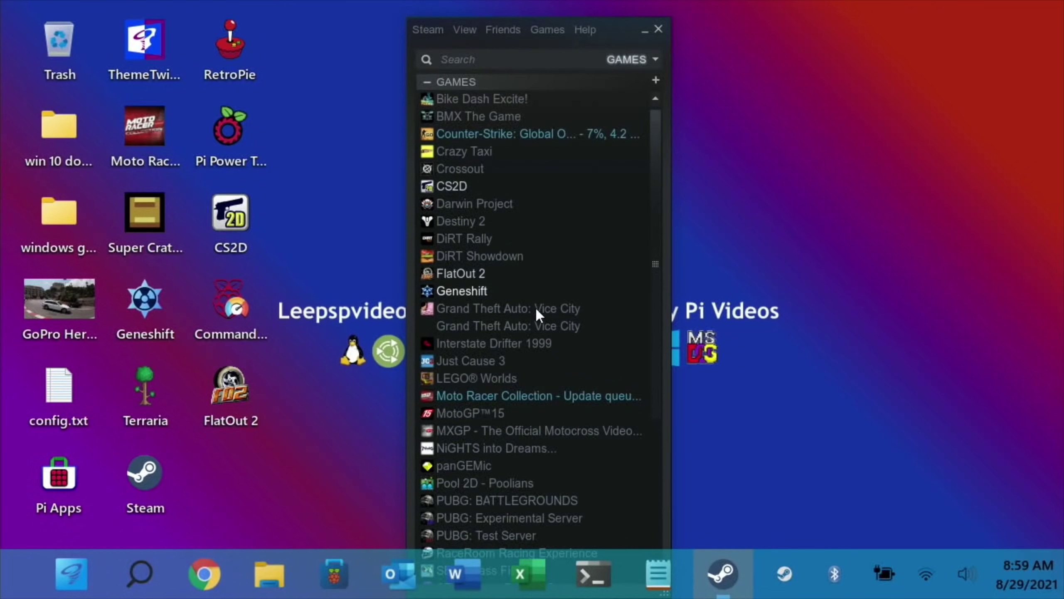
Try to launch Moto Racer Collection again with the new Proton setting and dismiss the error dialog.
double_click(484, 394)
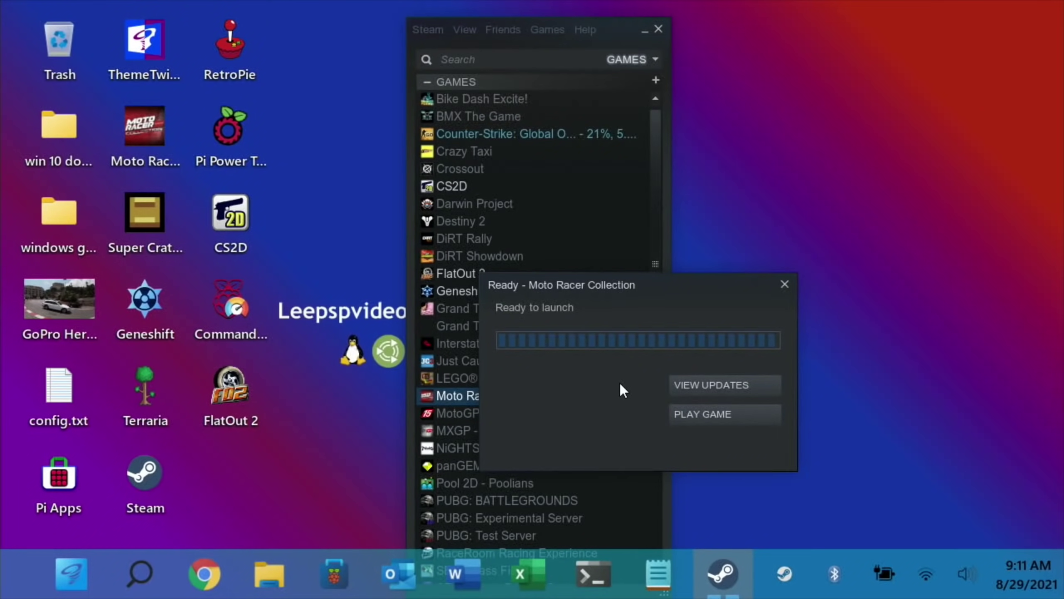
click(691, 414)
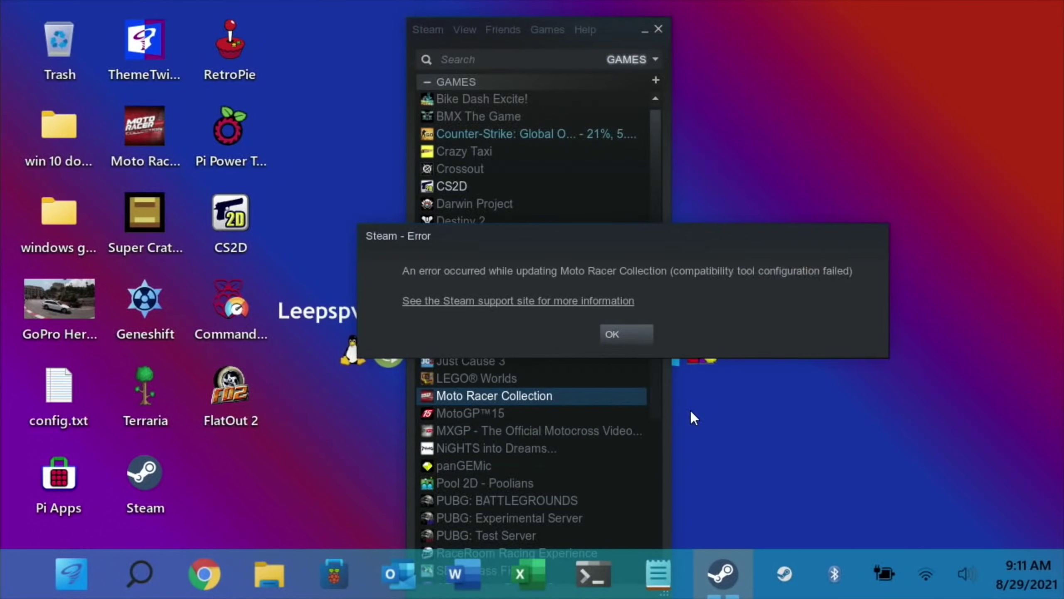
click(615, 336)
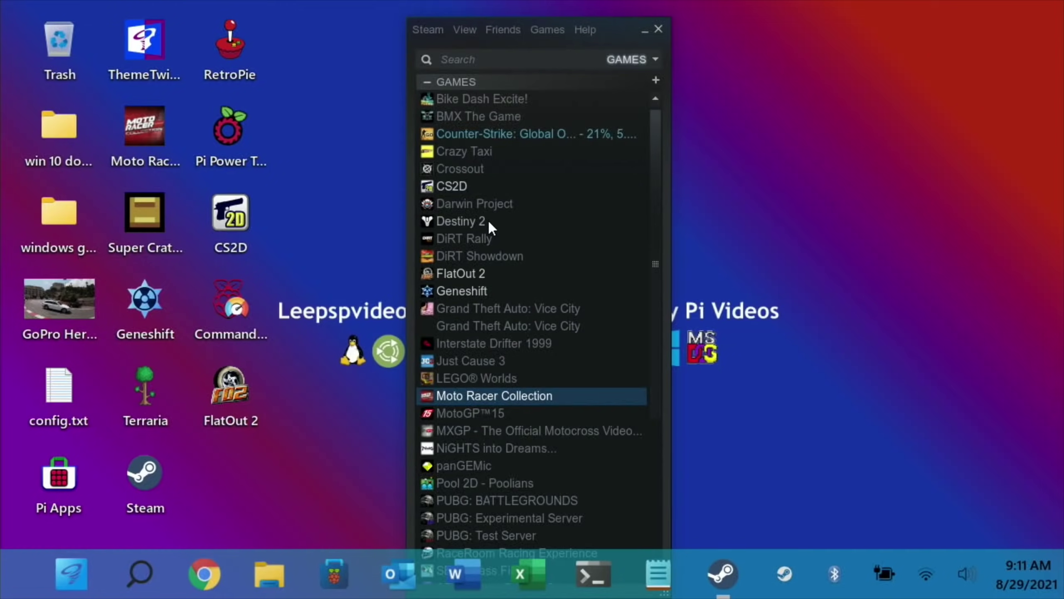
Look through the games list, try to launch FlatOut 2, and dismiss its error dialog.
scroll(488, 222, down, 4)
scroll(488, 223, up, 3)
scroll(488, 223, down, 3)
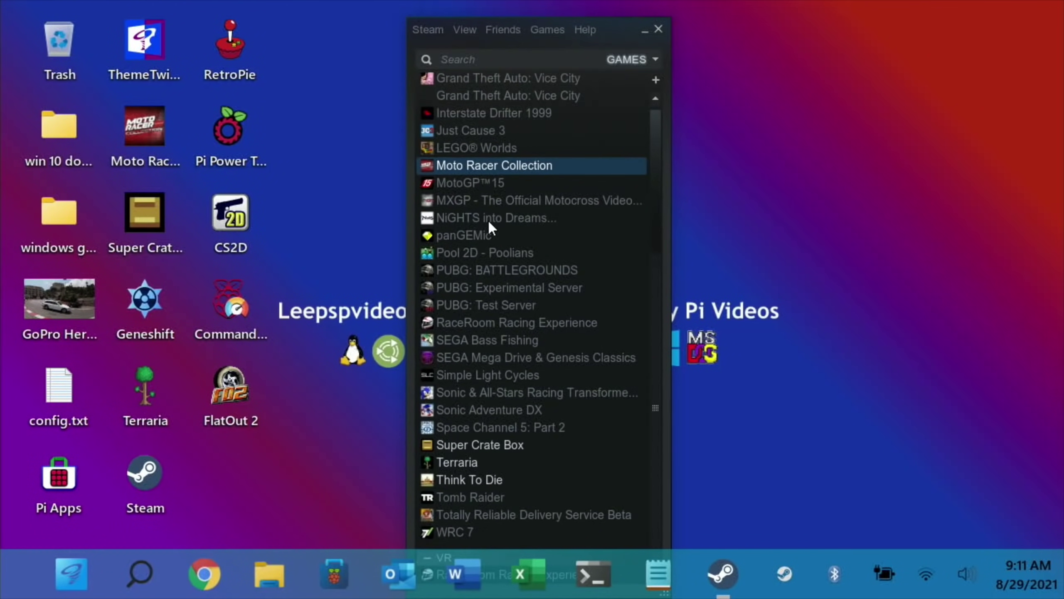
scroll(488, 220, up, 5)
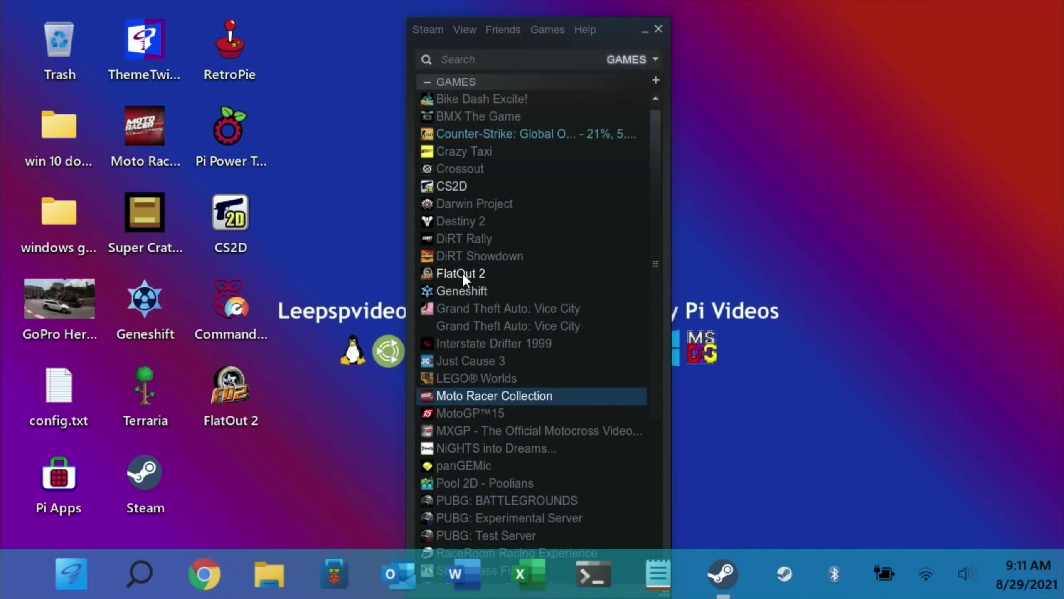
double_click(462, 273)
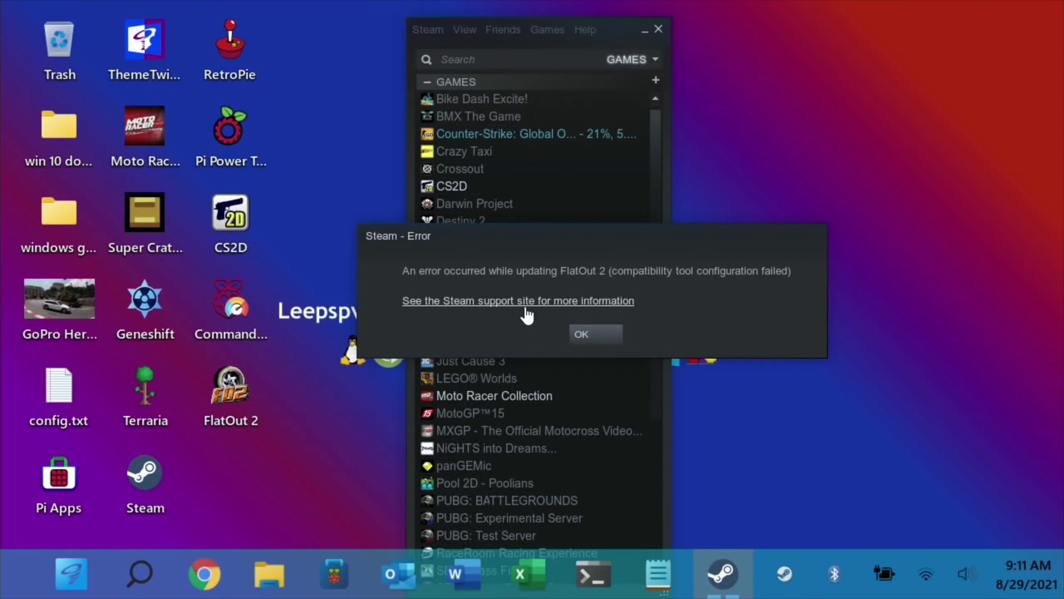
click(577, 329)
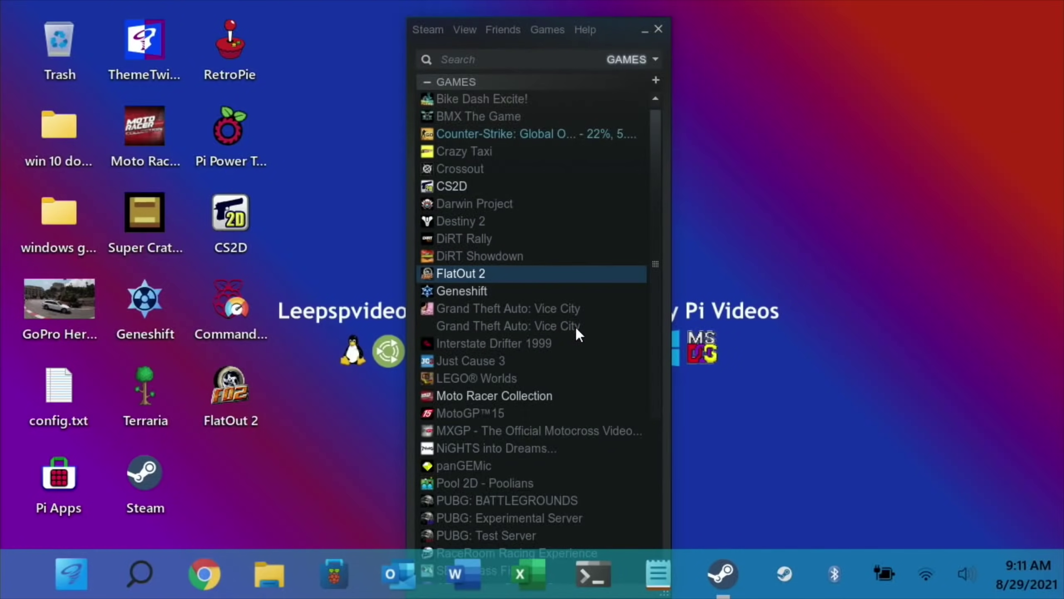
Launch CS2D and Terraria from the games list and close the Steam window.
double_click(458, 186)
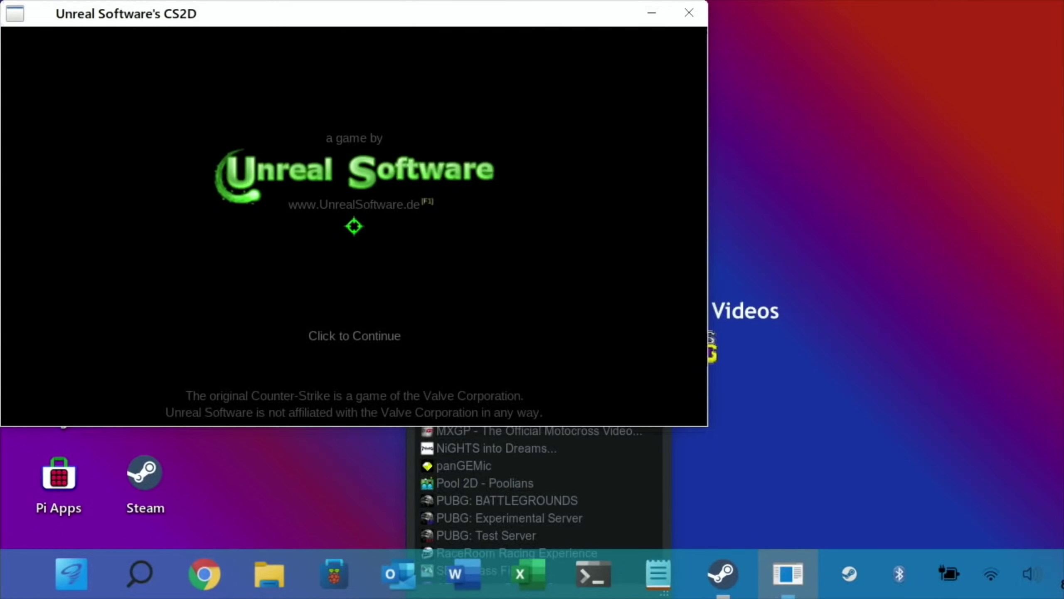
click(354, 227)
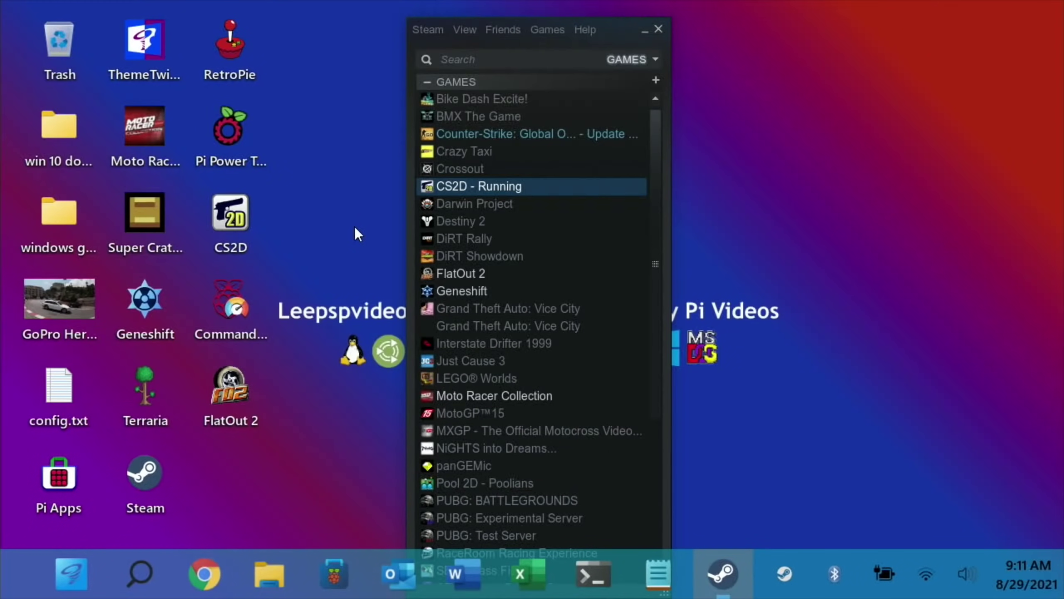
scroll(579, 241, down, 4)
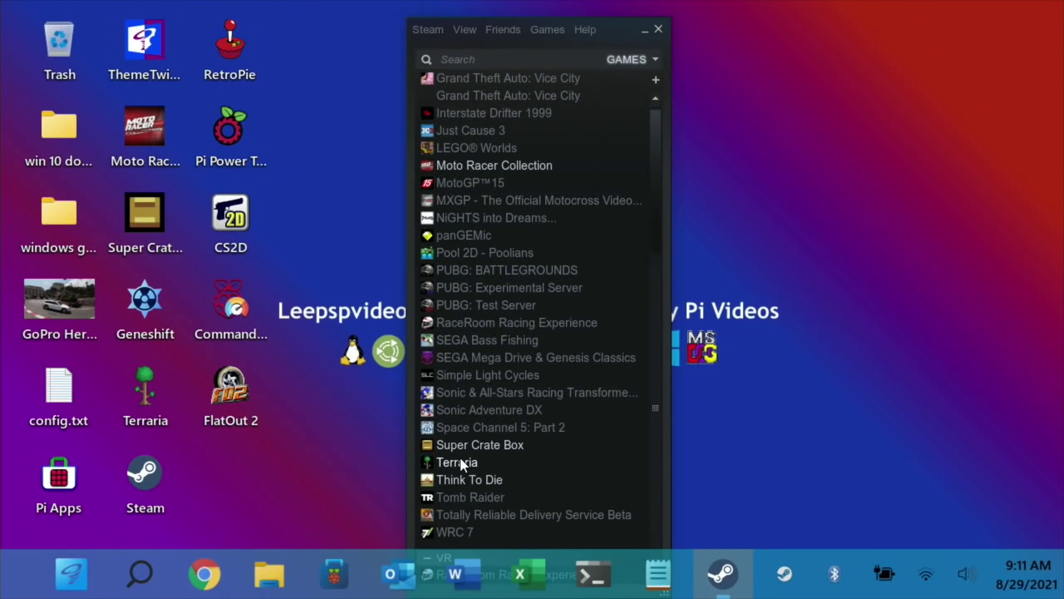
double_click(460, 457)
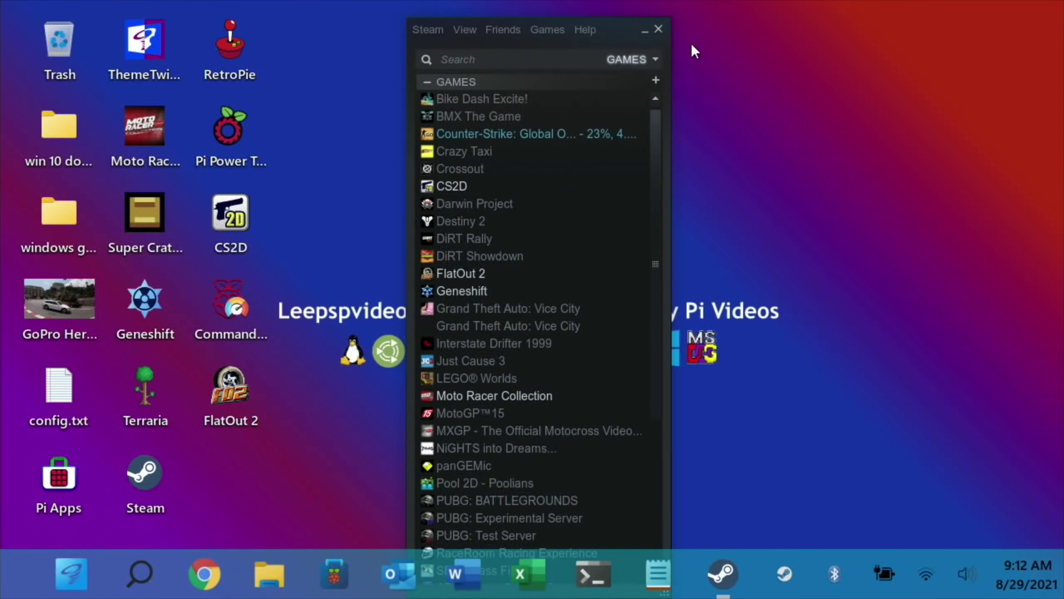
click(656, 29)
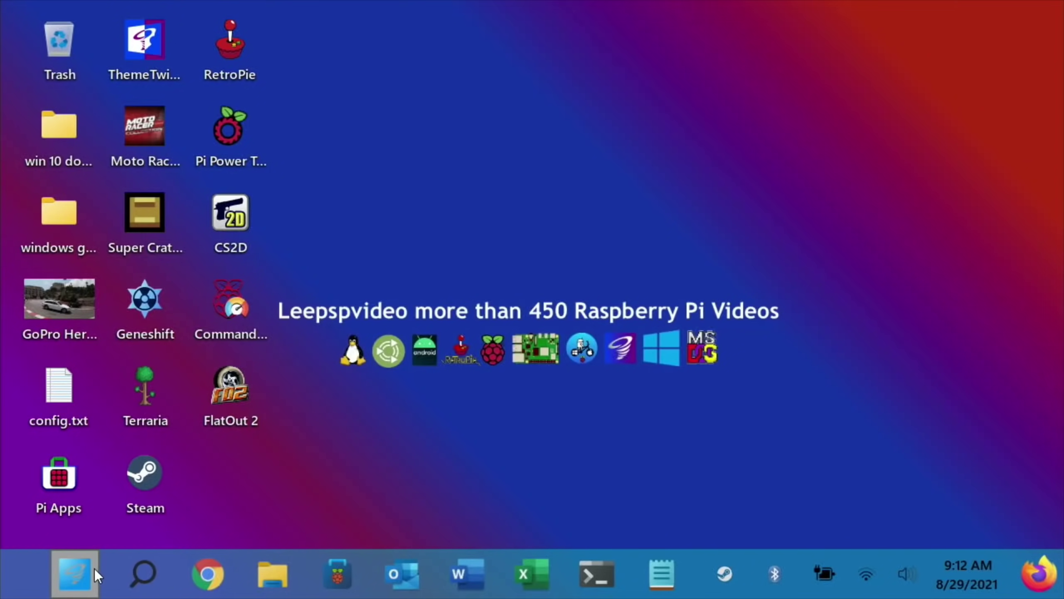
Open Wine Desktop, move its file window toward the middle, and look through the installed programs list.
click(74, 573)
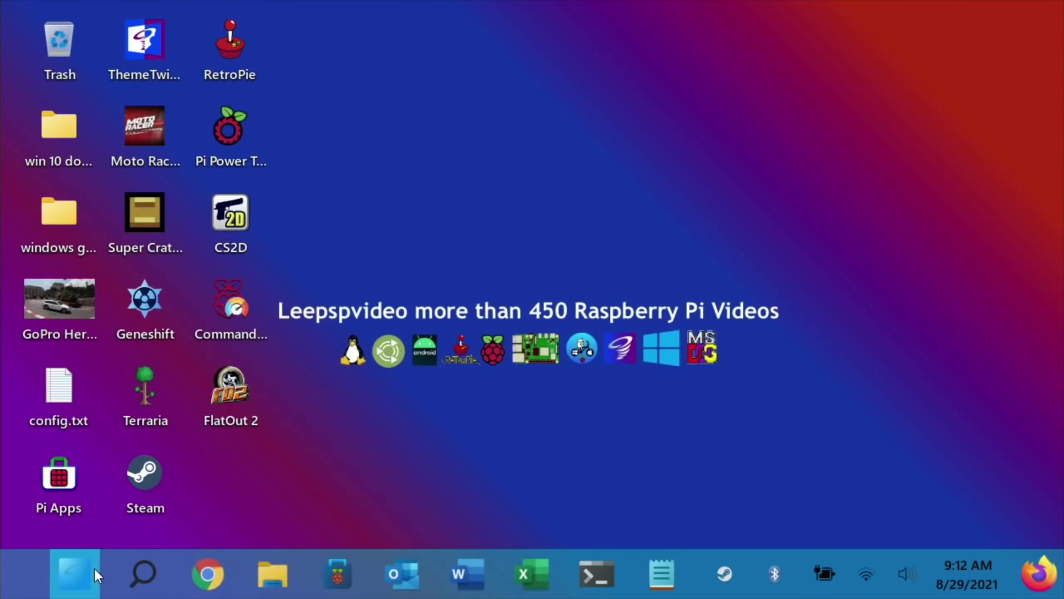
text(ine)
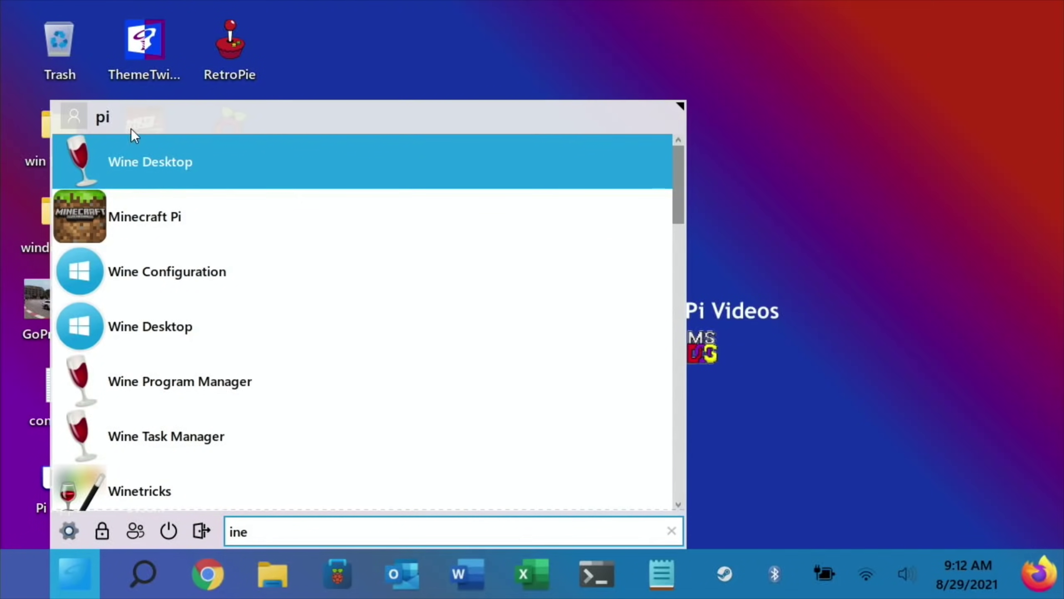
click(102, 325)
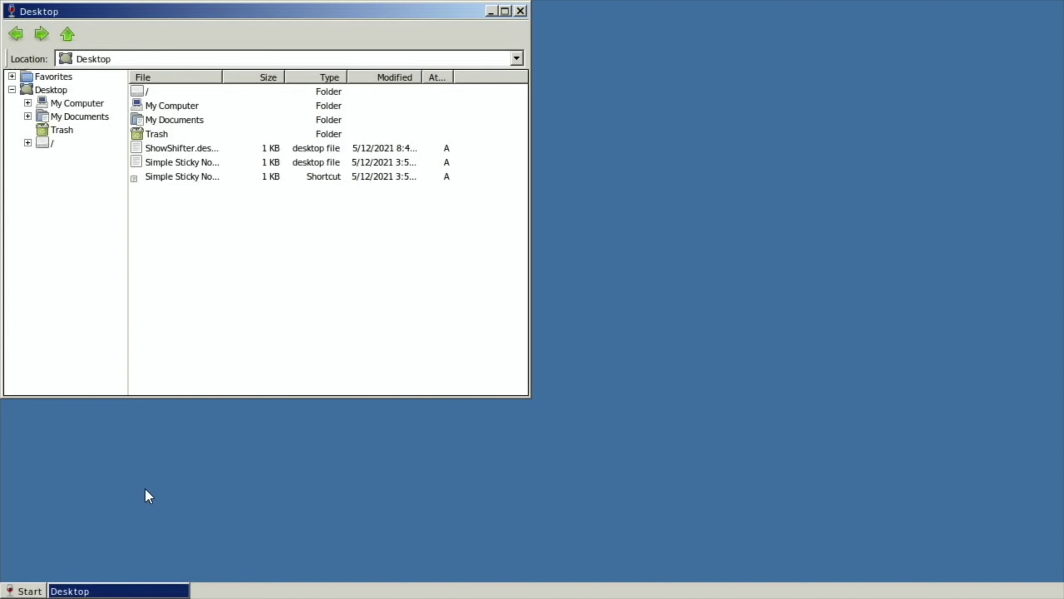
drag(187, 16, 394, 99)
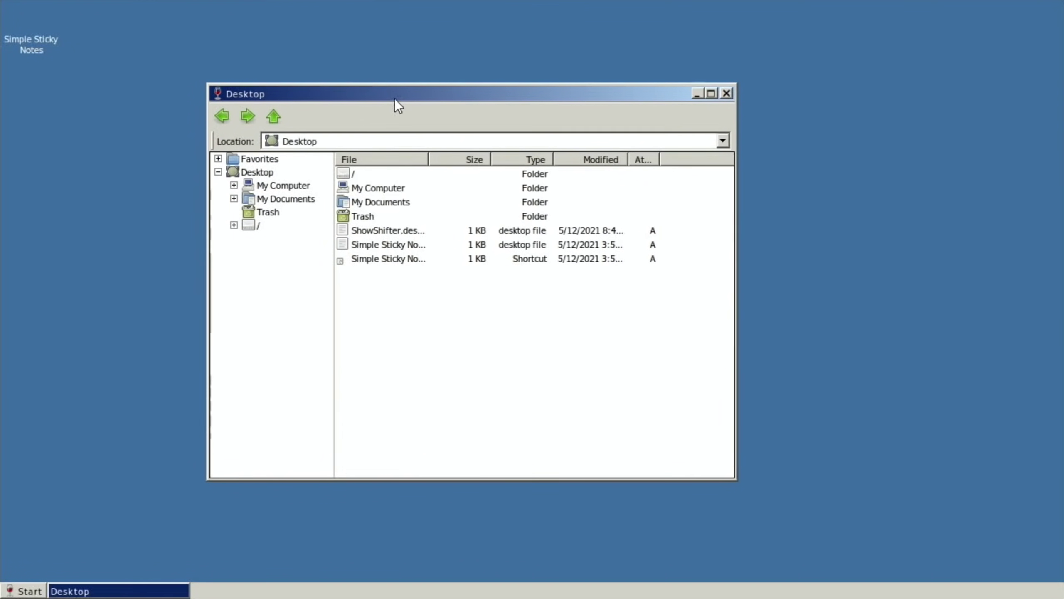
click(23, 590)
mouse_move(45, 536)
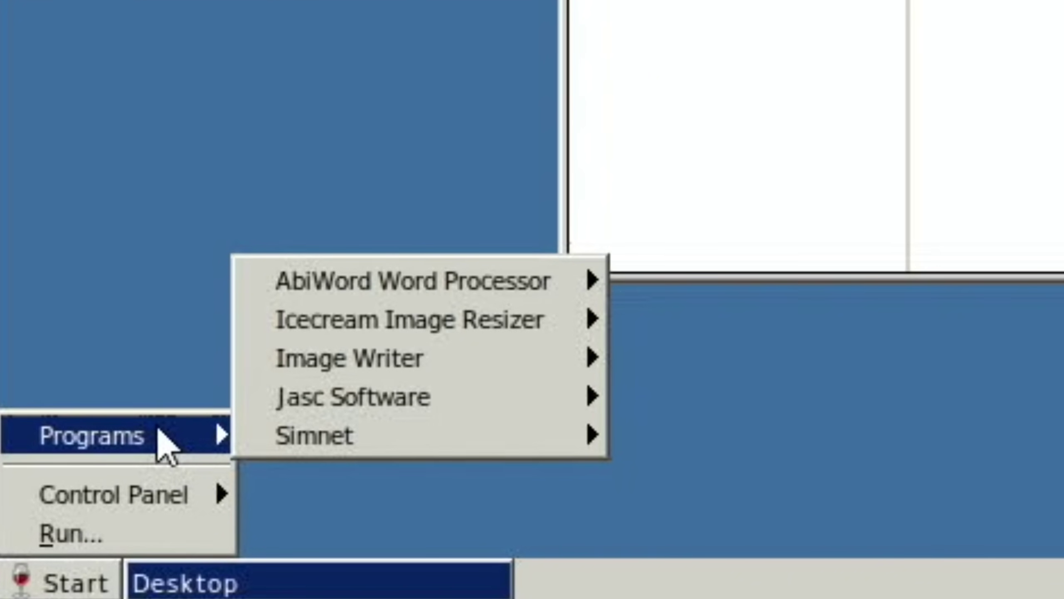
mouse_move(302, 430)
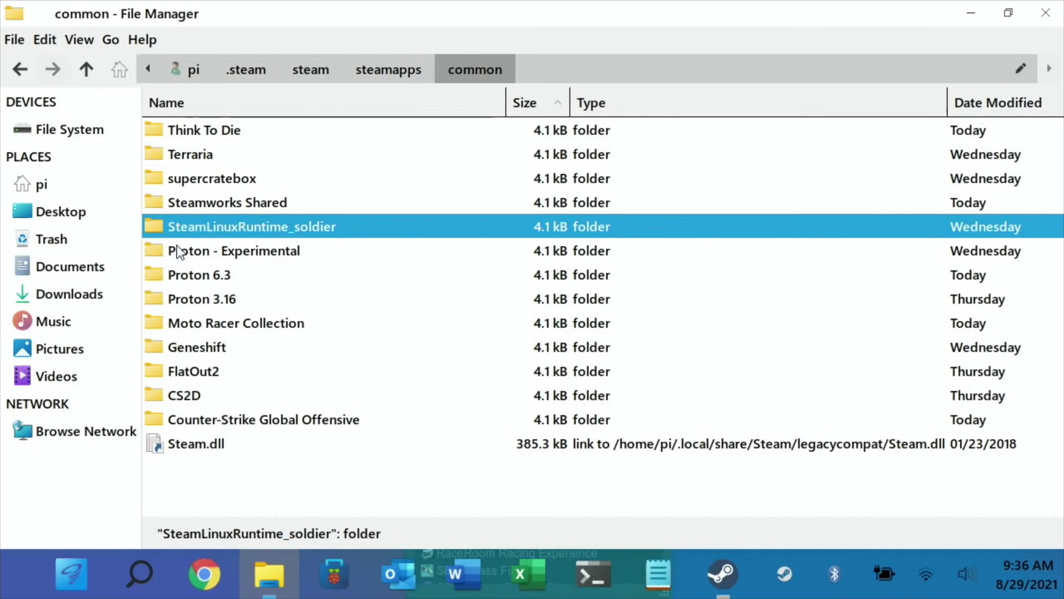
Check the contents of the Moto Racer Collection folder, and copy the FlatOut2 folder from steamapps/common.
double_click(163, 325)
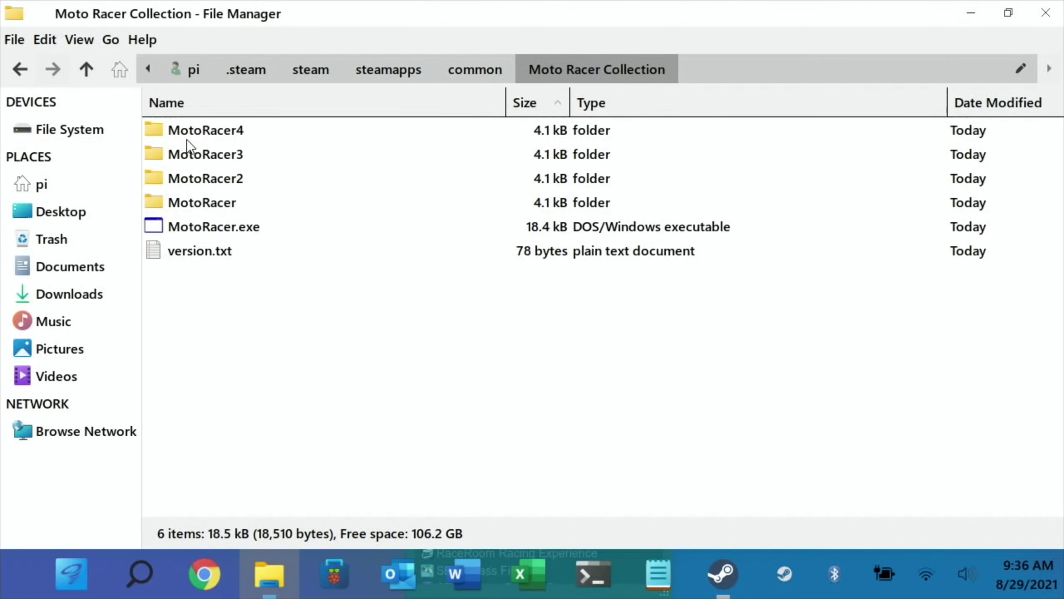
click(85, 72)
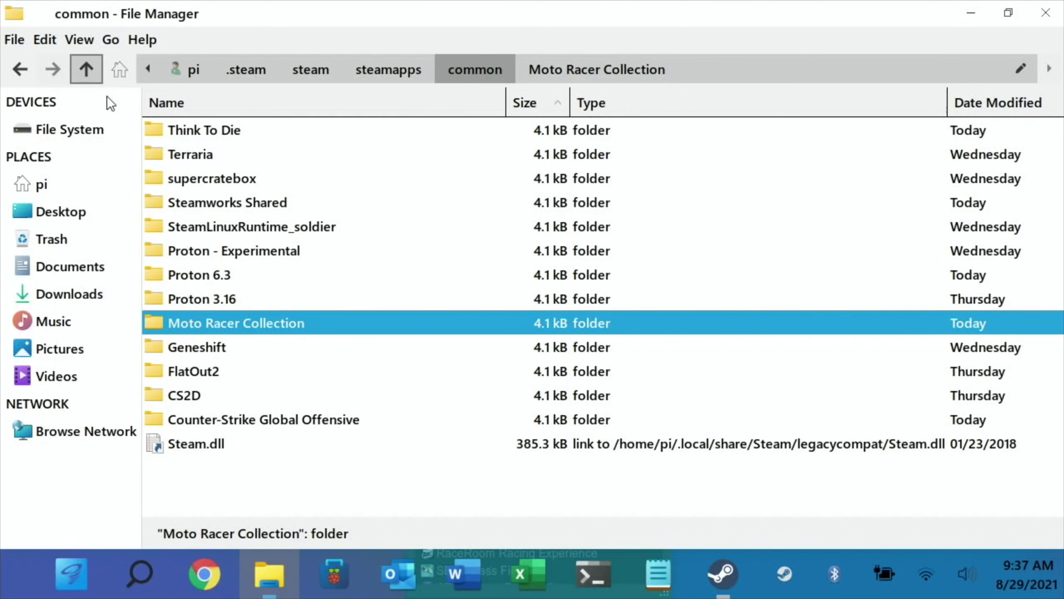
click(192, 371)
right_click(193, 373)
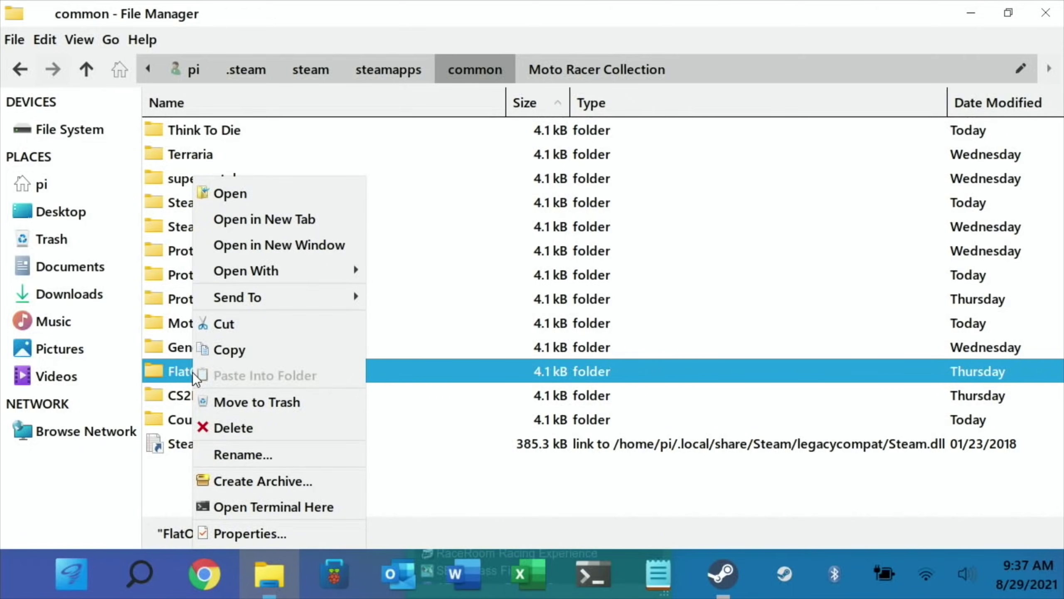
click(226, 350)
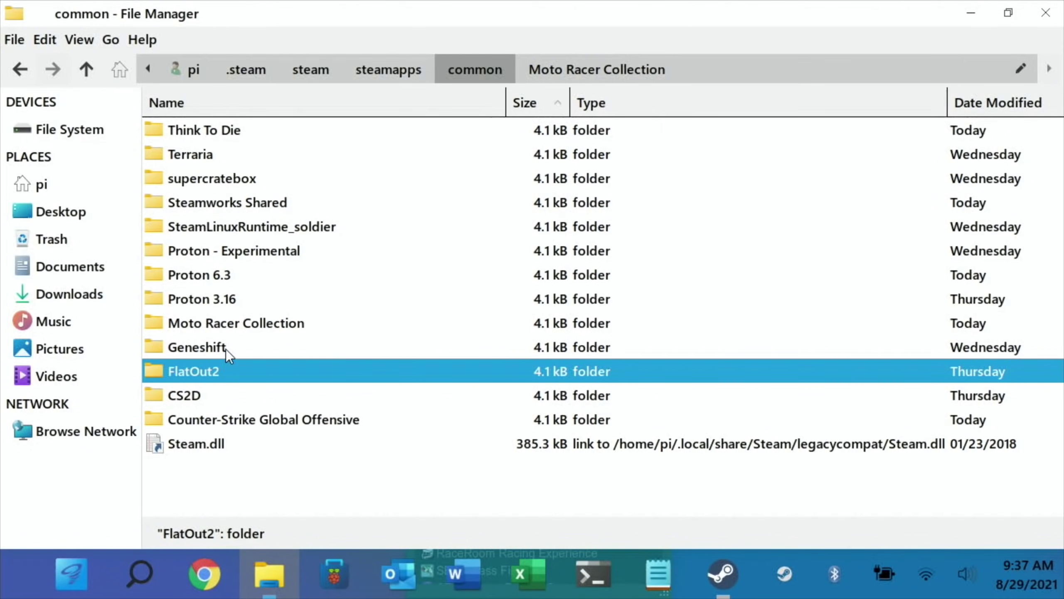
Paste the copied FlatOut2 folder into the windows games folder on the Desktop.
click(56, 212)
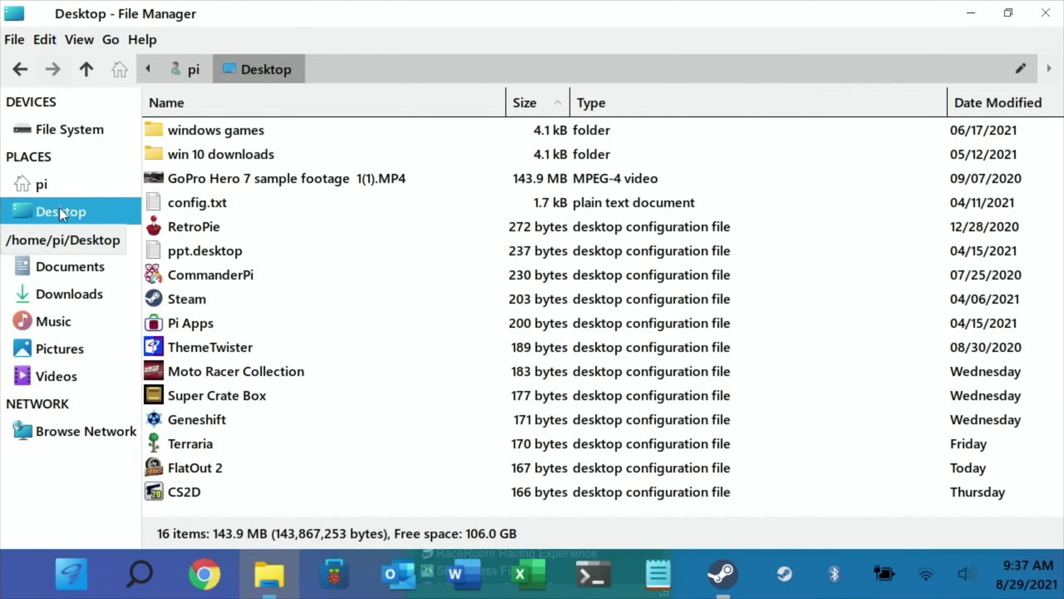
double_click(176, 132)
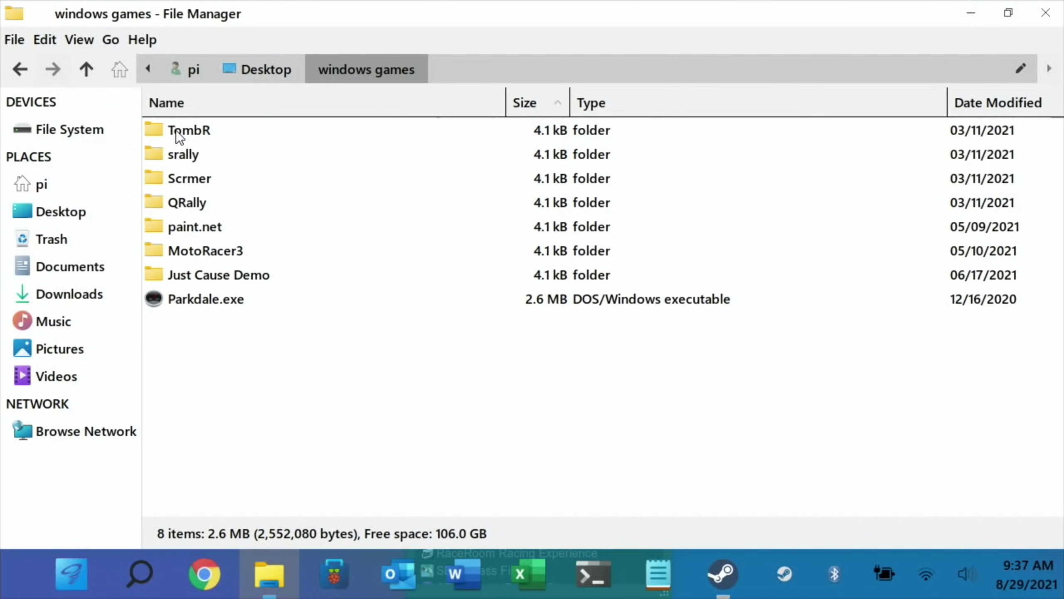
right_click(206, 375)
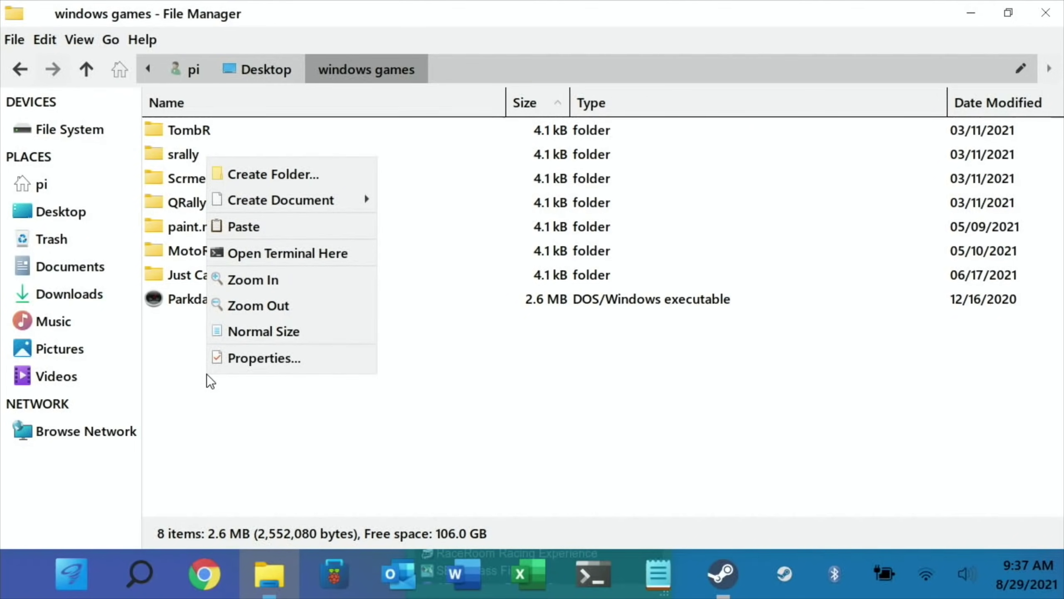
click(252, 229)
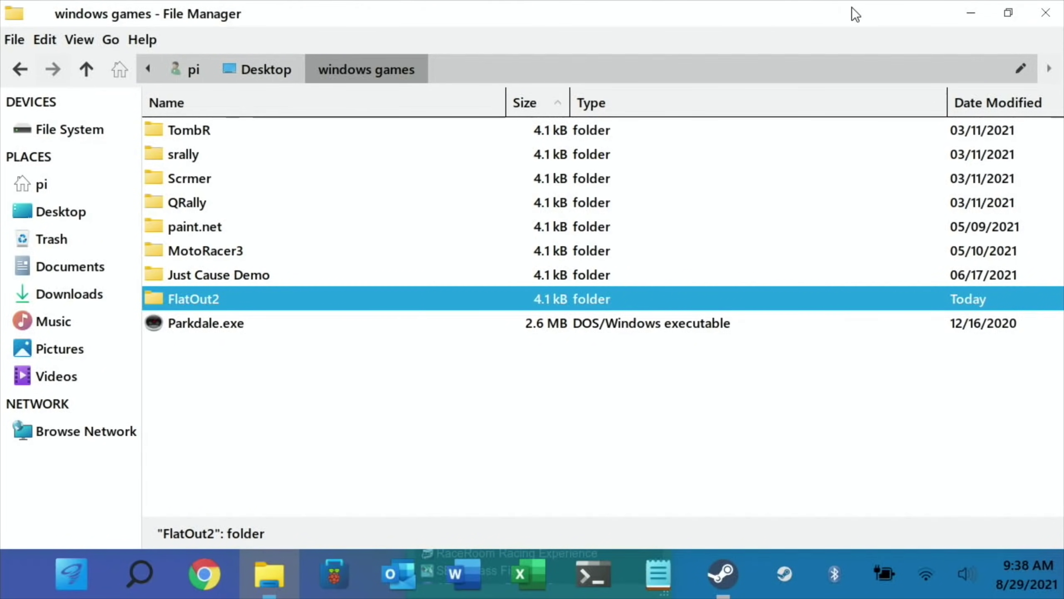
Reopen the windows games folder from the desktop to check its contents, and close the file manager and Steam windows.
click(1045, 13)
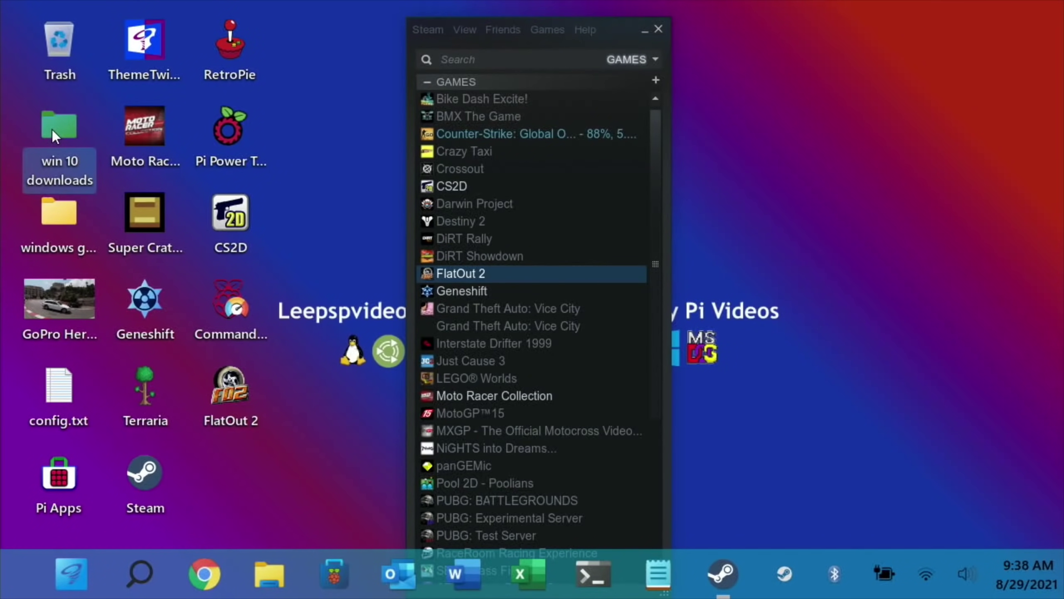
double_click(58, 214)
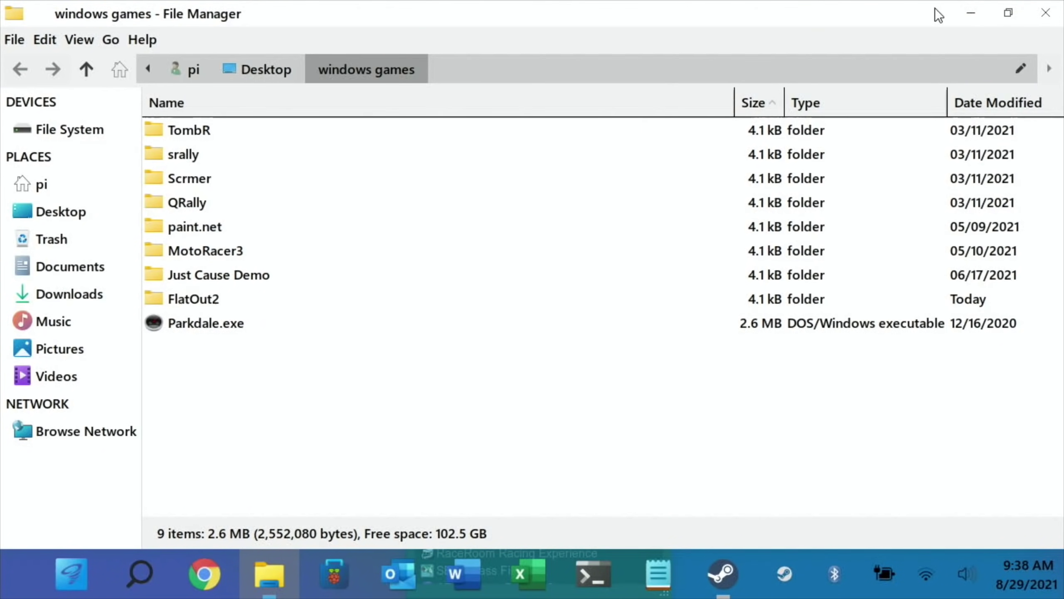
click(1045, 13)
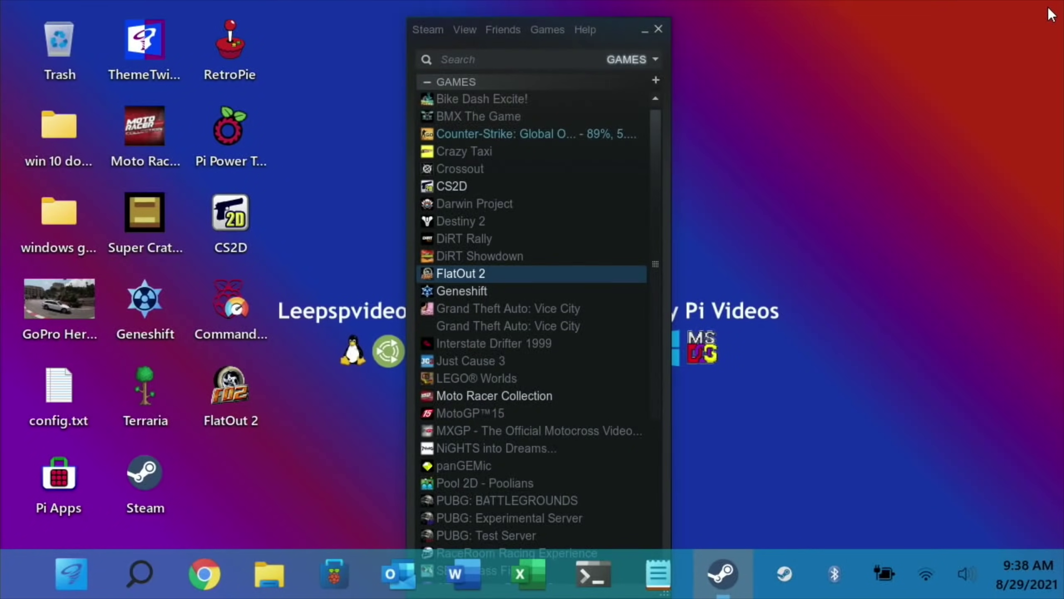
click(658, 30)
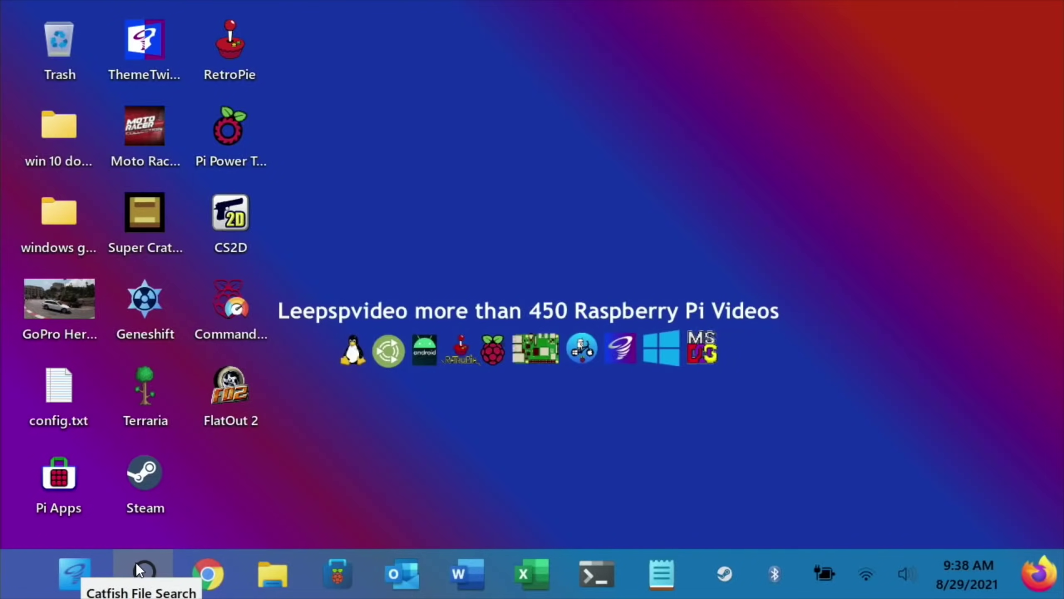
Search the applications for wine, start Wine Desktop, and show the contents of drive F:.
key(super)
text(wine)
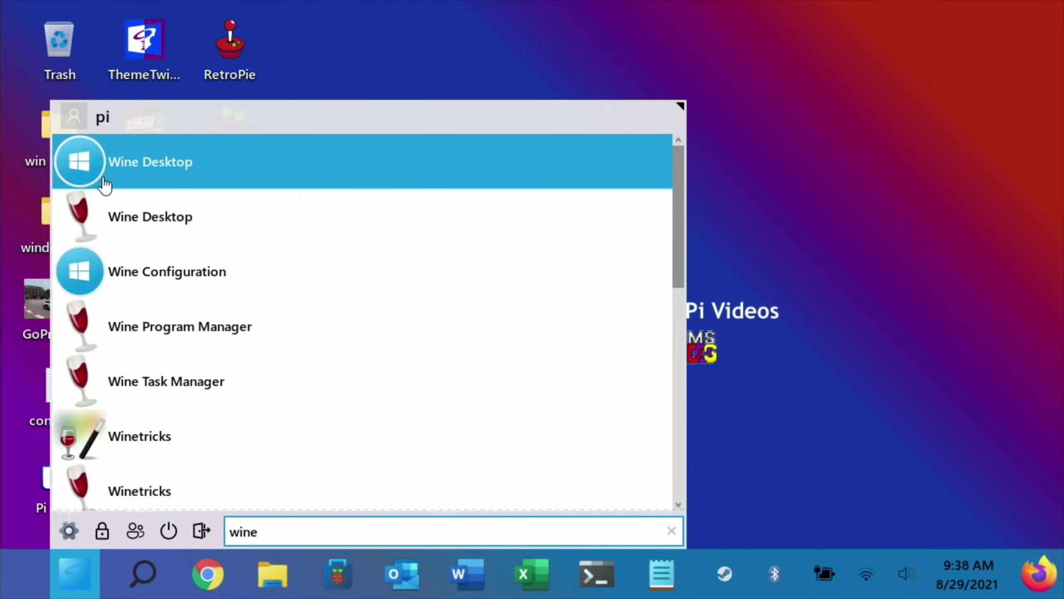
click(105, 181)
click(81, 207)
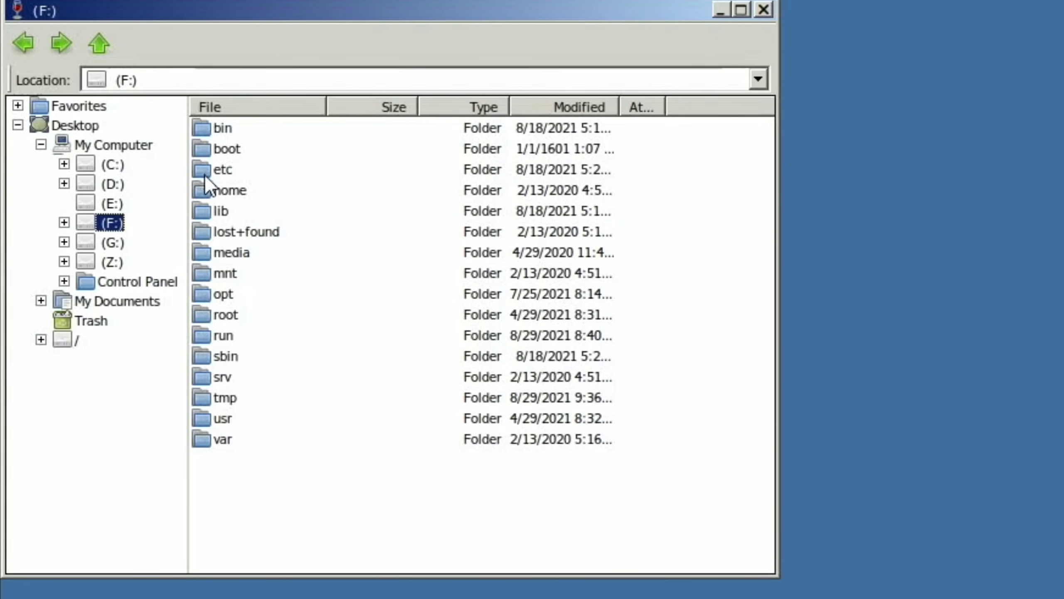
Browse drive F: through home, pi, Desktop and windows games to the FlatOut2 folder.
double_click(209, 190)
double_click(210, 127)
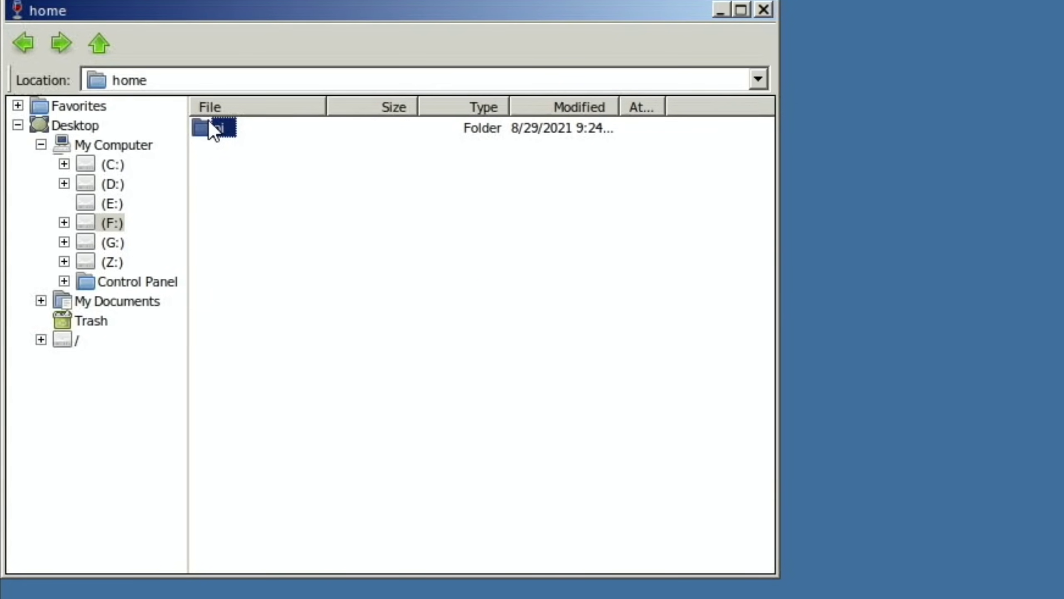
double_click(231, 211)
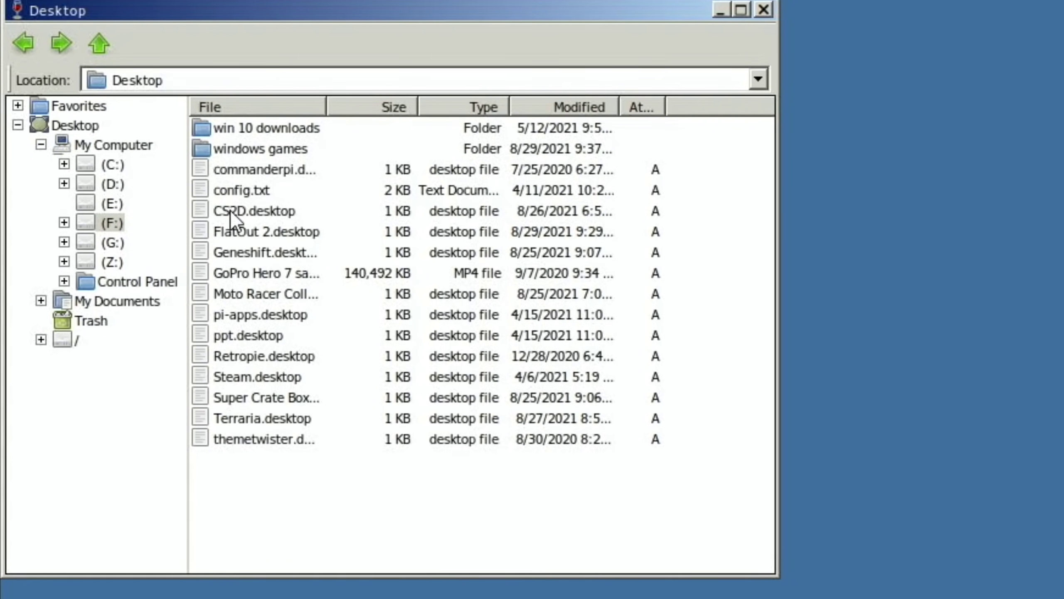
double_click(220, 151)
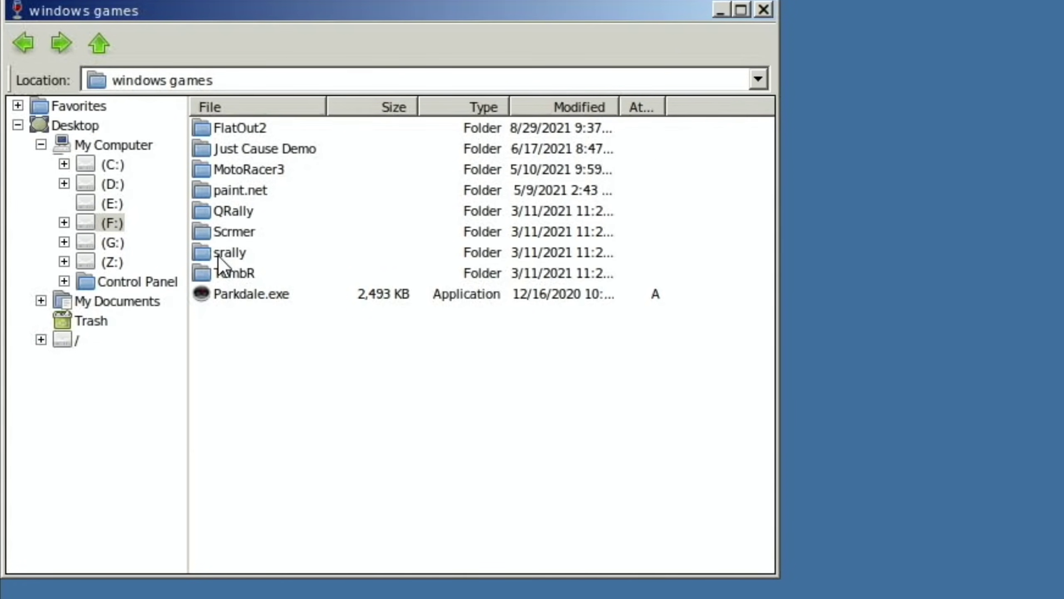
double_click(209, 128)
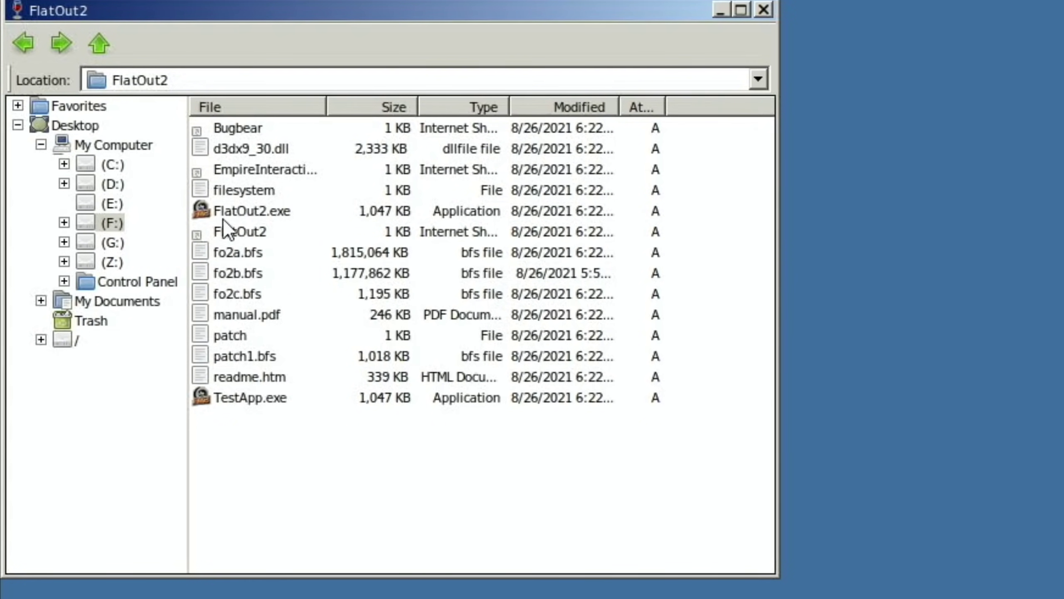
Try to run FlatOut2.exe in Wine, dismiss the error dialog, and close the FlatOut2 folder window.
click(226, 212)
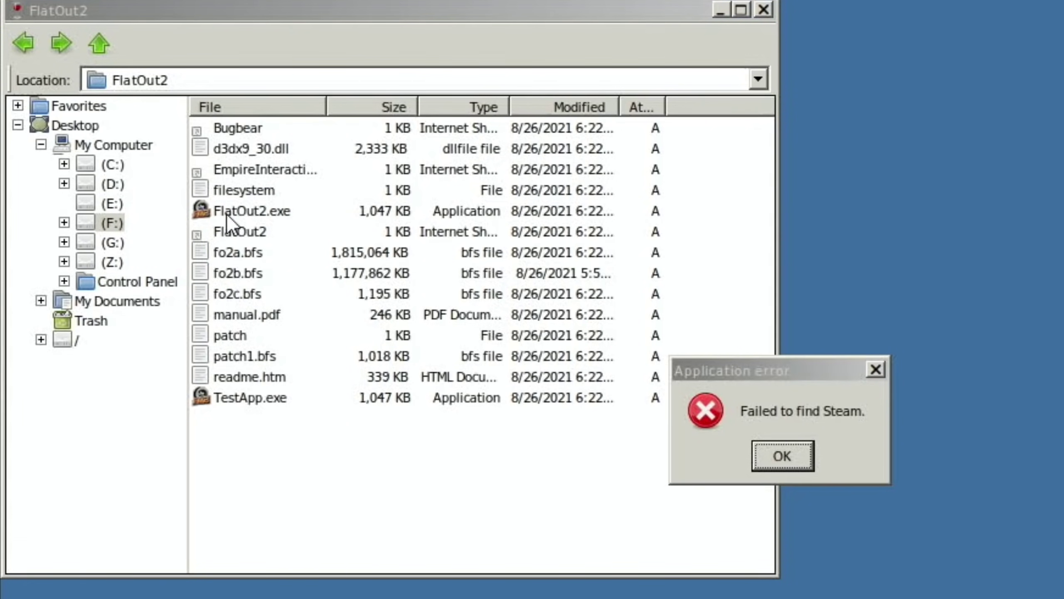
click(782, 452)
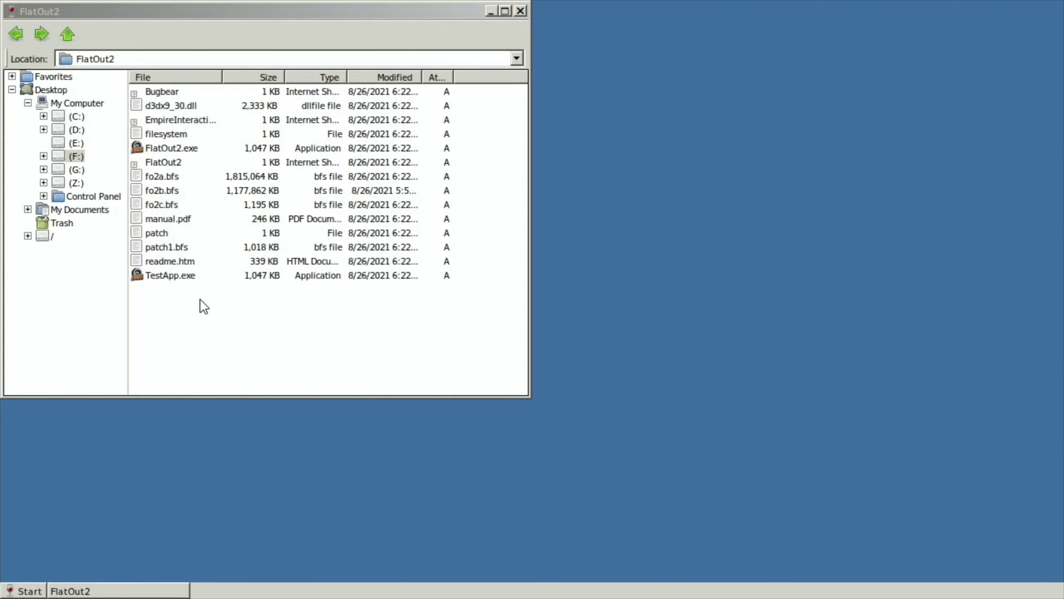
click(521, 13)
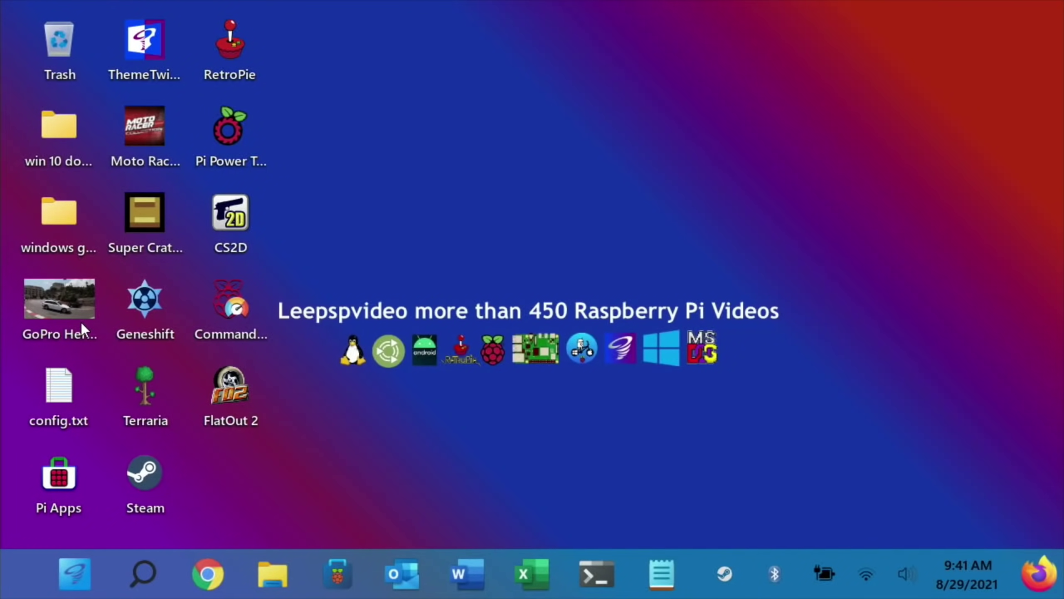